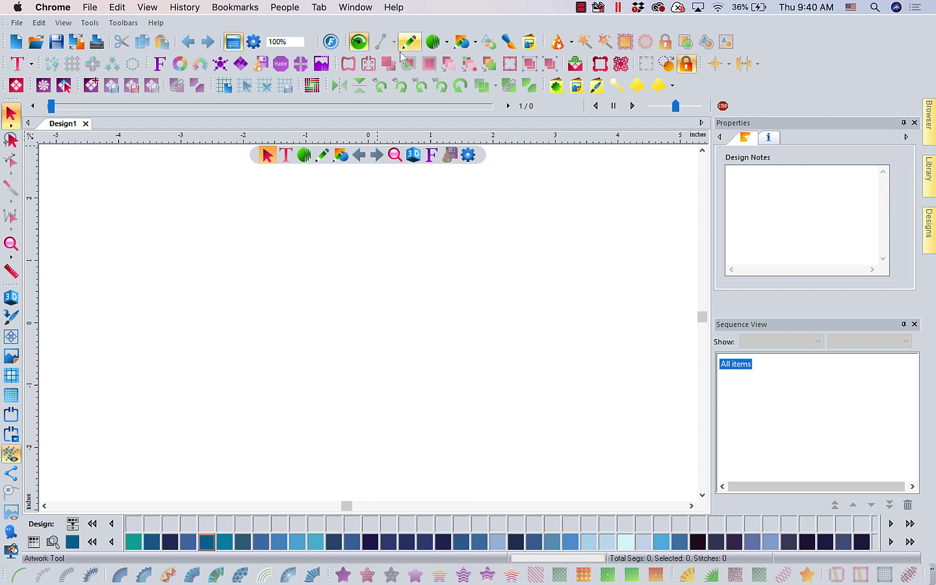
Open the Floriani Club website from the toolbar and sign in to the club.
{"action": "left_click", "coordinate": [330, 42]}
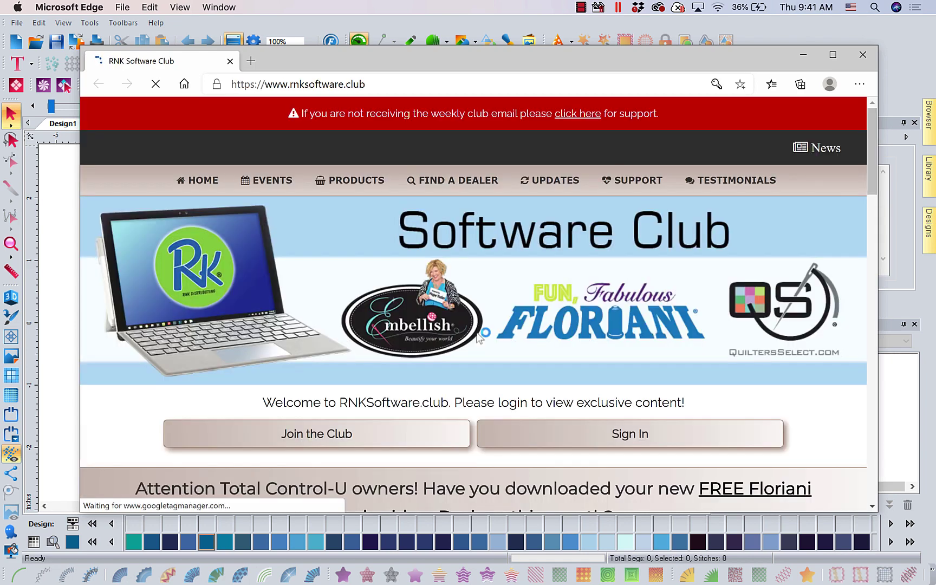
{"action": "mouse_move", "coordinate": [550, 180]}
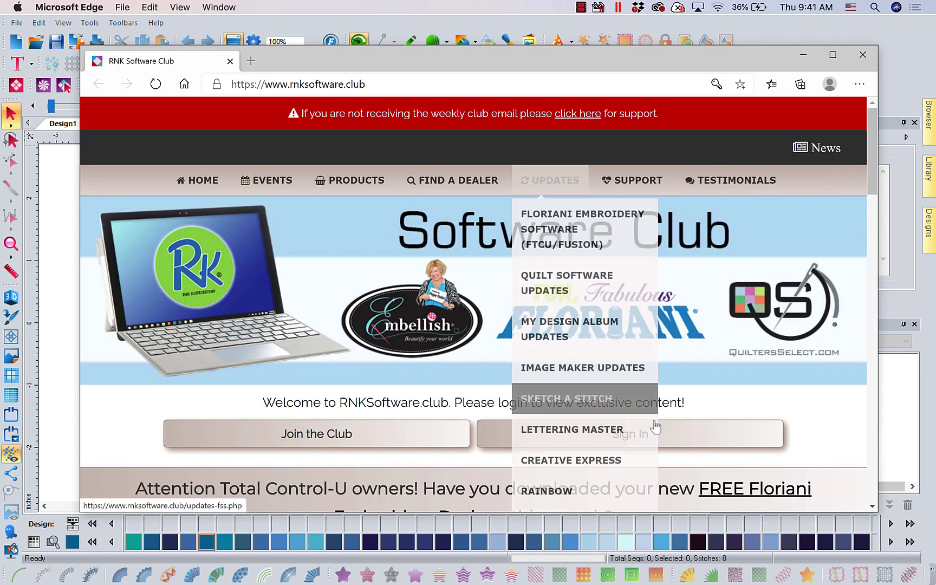
{"action": "left_click", "coordinate": [691, 449]}
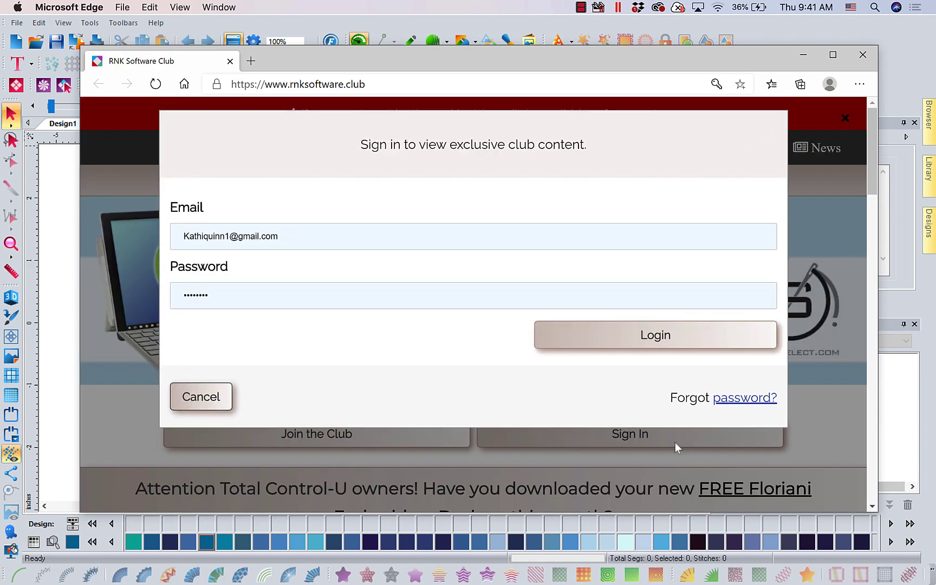
{"action": "left_click", "coordinate": [667, 349]}
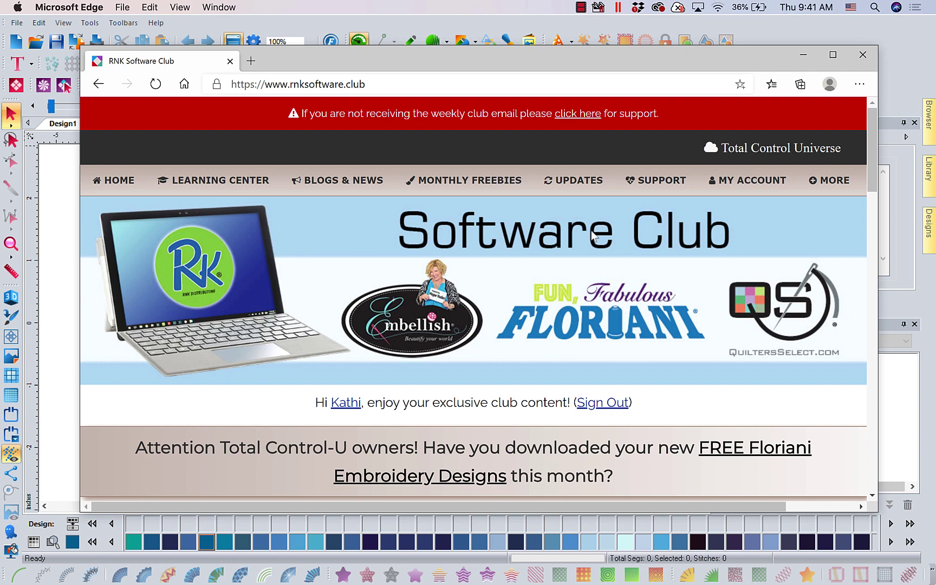
Go to Updates > Floriani Embroidery Software and play the Photo 2 Stitches introduction video.
{"action": "mouse_move", "coordinate": [587, 192]}
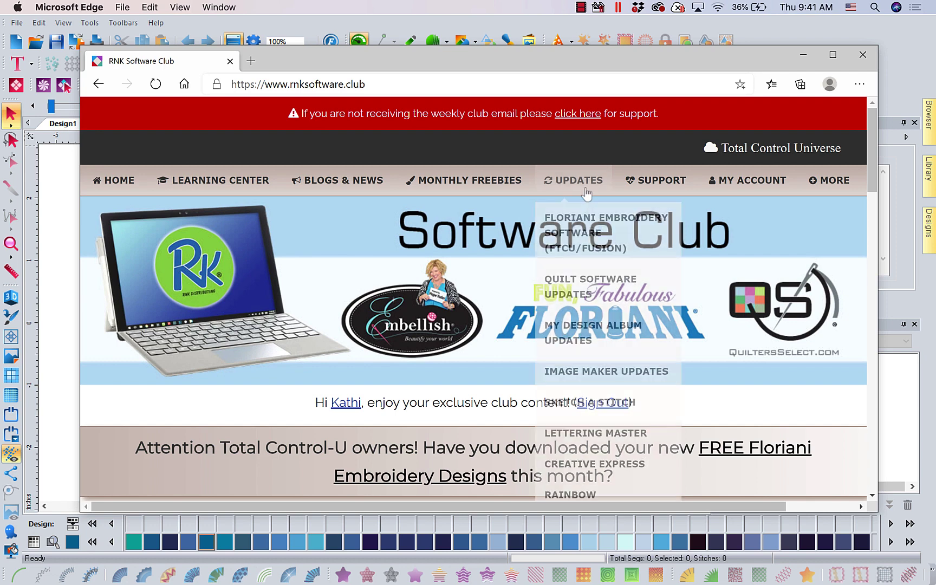
{"action": "left_click", "coordinate": [572, 232]}
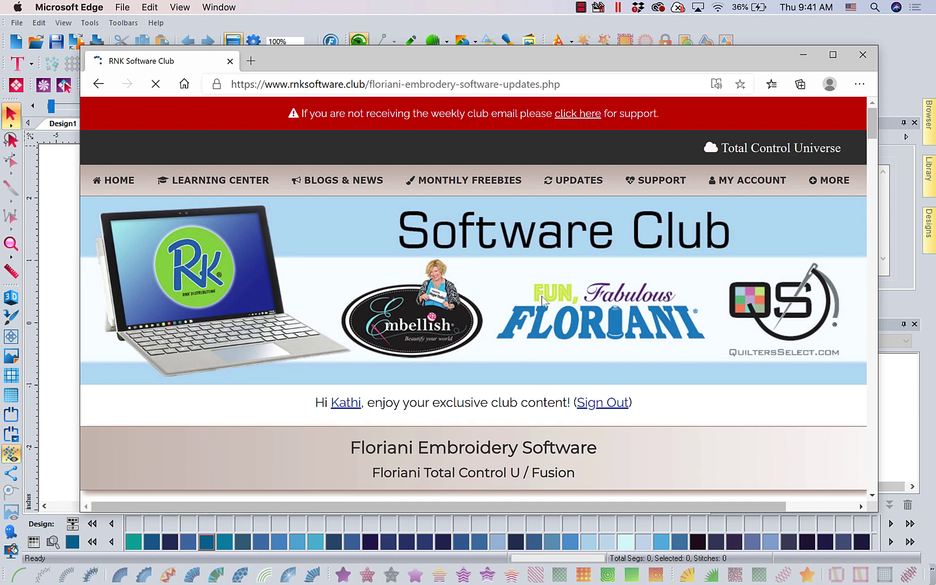
{"action": "scroll", "coordinate": [545, 301], "scroll_direction": "down", "scroll_amount": 3}
{"action": "scroll", "coordinate": [544, 301], "scroll_direction": "down", "scroll_amount": 10}
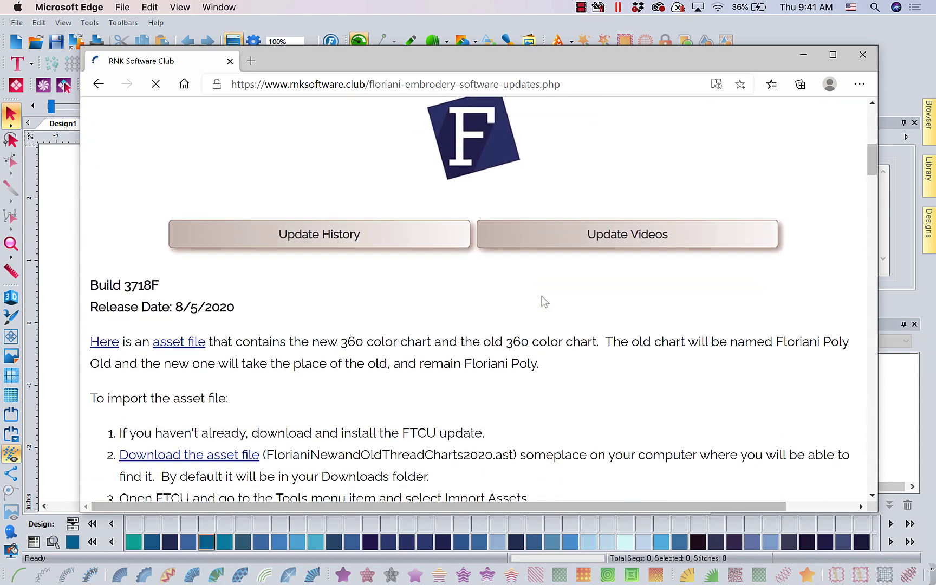
{"action": "scroll", "coordinate": [544, 301], "scroll_direction": "down", "scroll_amount": 8}
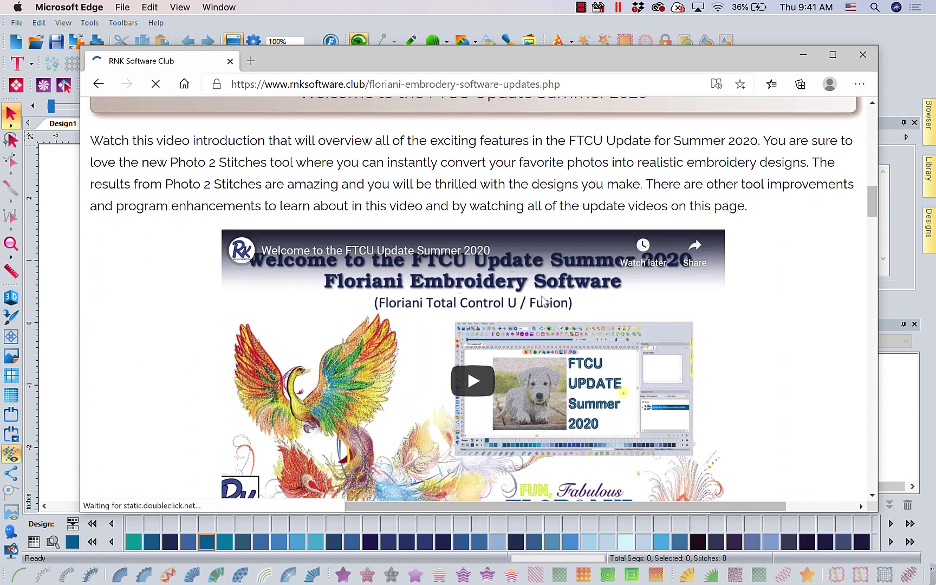
{"action": "scroll", "coordinate": [562, 332], "scroll_direction": "down", "scroll_amount": 3}
{"action": "scroll", "coordinate": [562, 332], "scroll_direction": "down", "scroll_amount": 6}
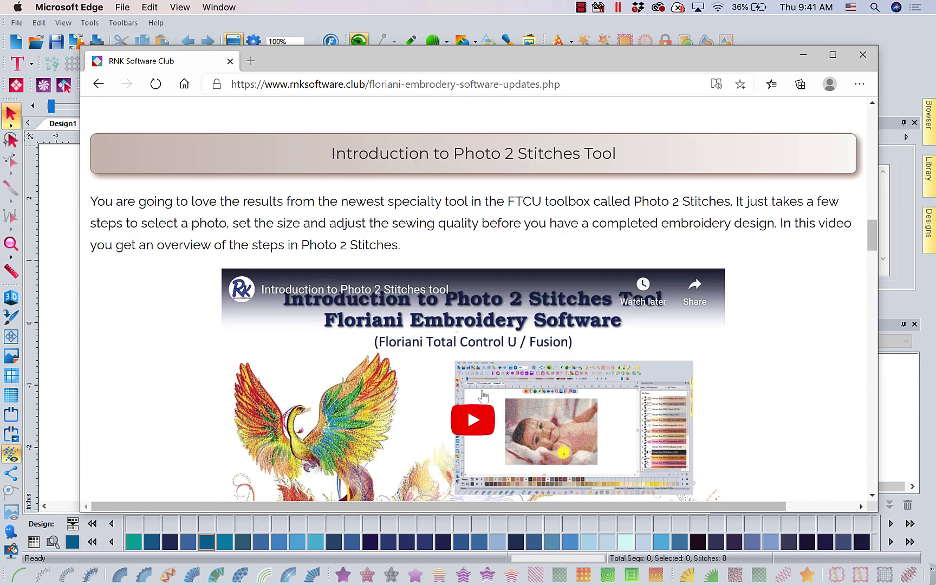
{"action": "left_click", "coordinate": [474, 405]}
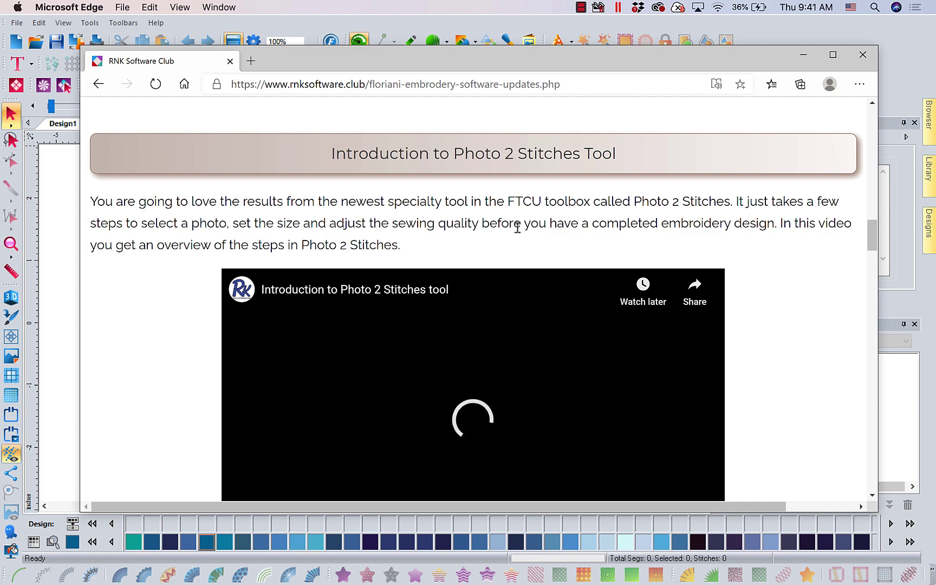
{"action": "scroll", "coordinate": [473, 182], "scroll_direction": "up", "scroll_amount": 8}
{"action": "scroll", "coordinate": [473, 182], "scroll_direction": "right", "scroll_amount": 2}
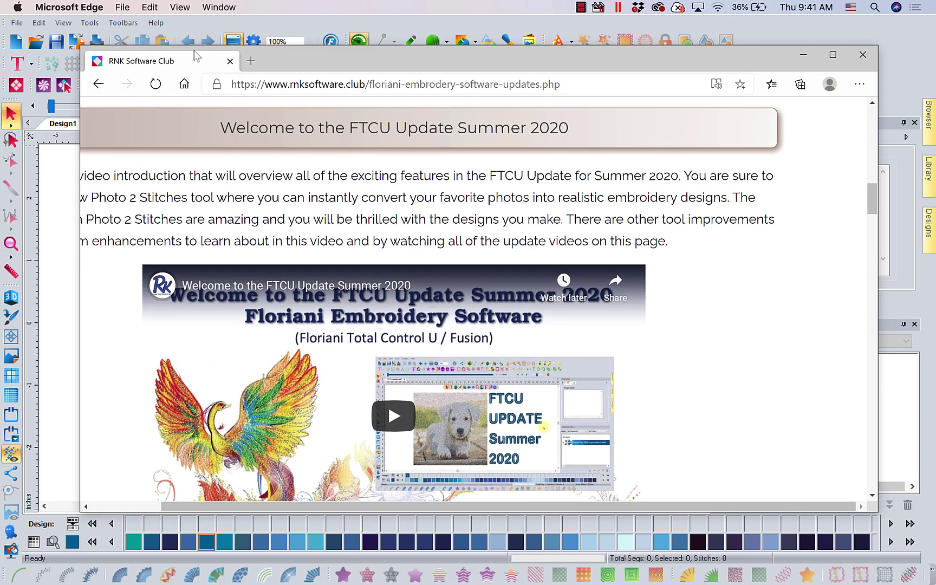
{"action": "left_click", "coordinate": [861, 54]}
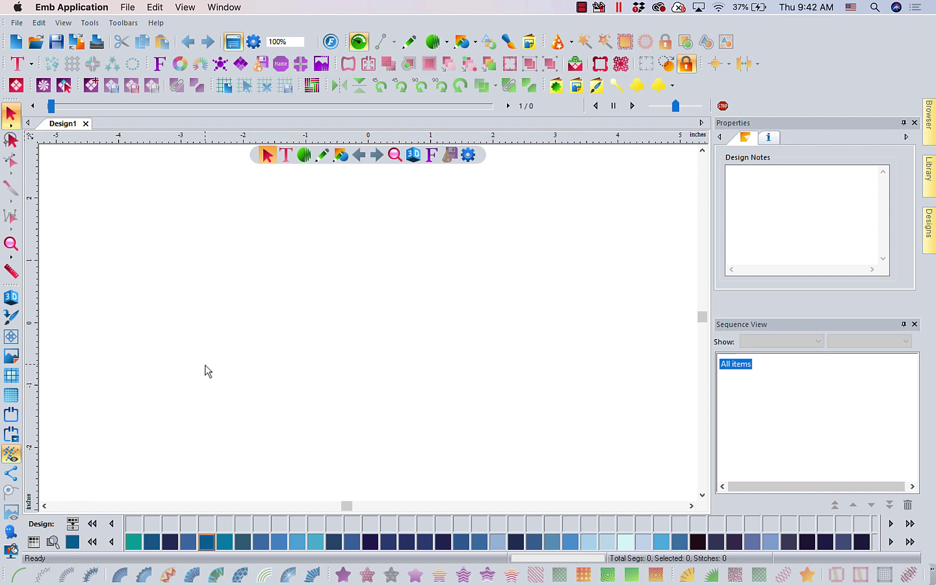
Open the Preferences dialog from the Tools menu.
{"action": "left_click", "coordinate": [89, 24]}
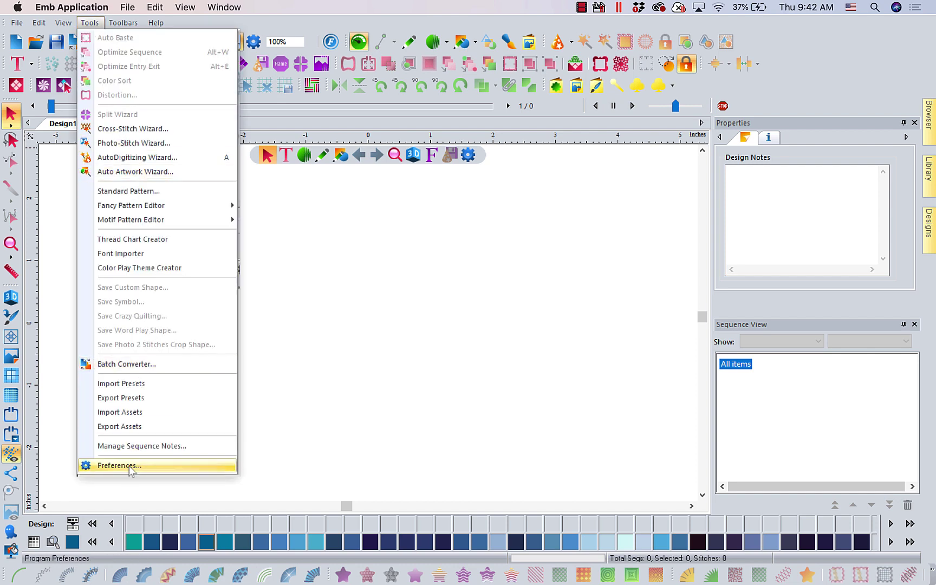
{"action": "mouse_move", "coordinate": [157, 23]}
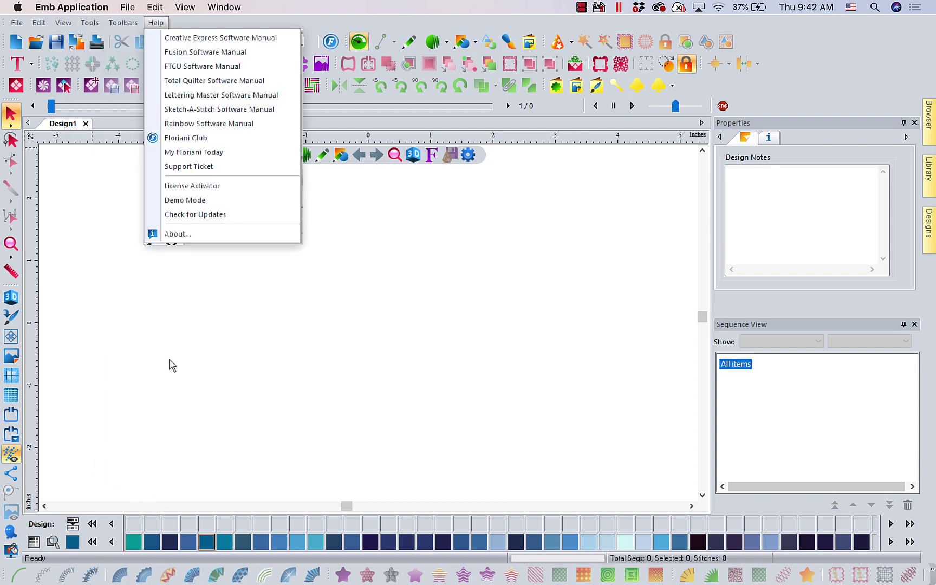
{"action": "mouse_move", "coordinate": [90, 24]}
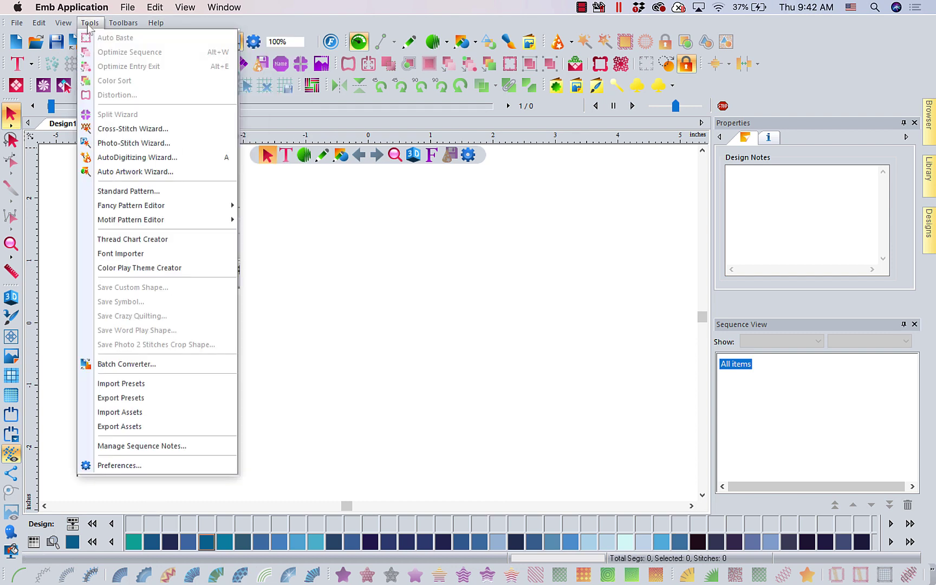
{"action": "left_click", "coordinate": [113, 468]}
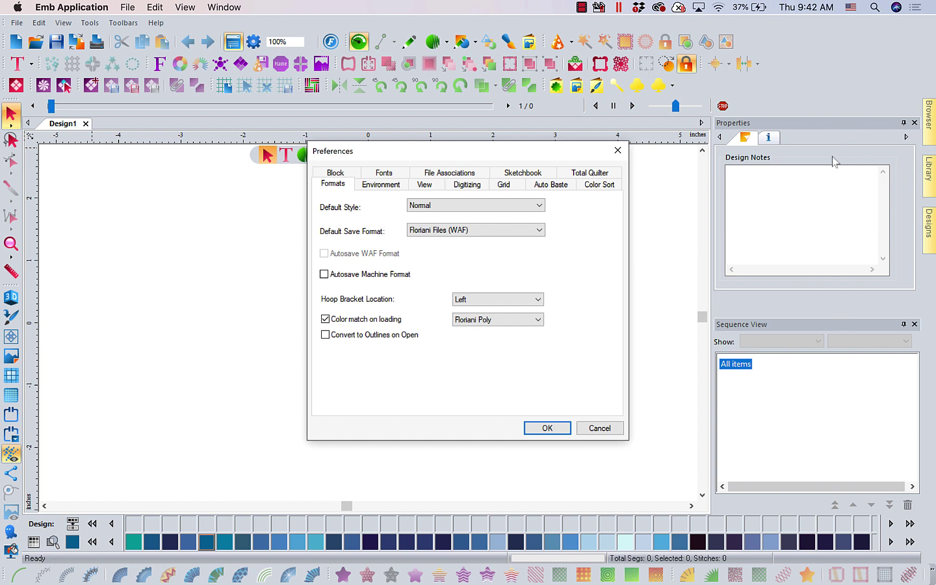
On the View tab, toggle Lock Properties on and off and turn off the input-mode crosshair.
{"action": "left_click", "coordinate": [435, 188]}
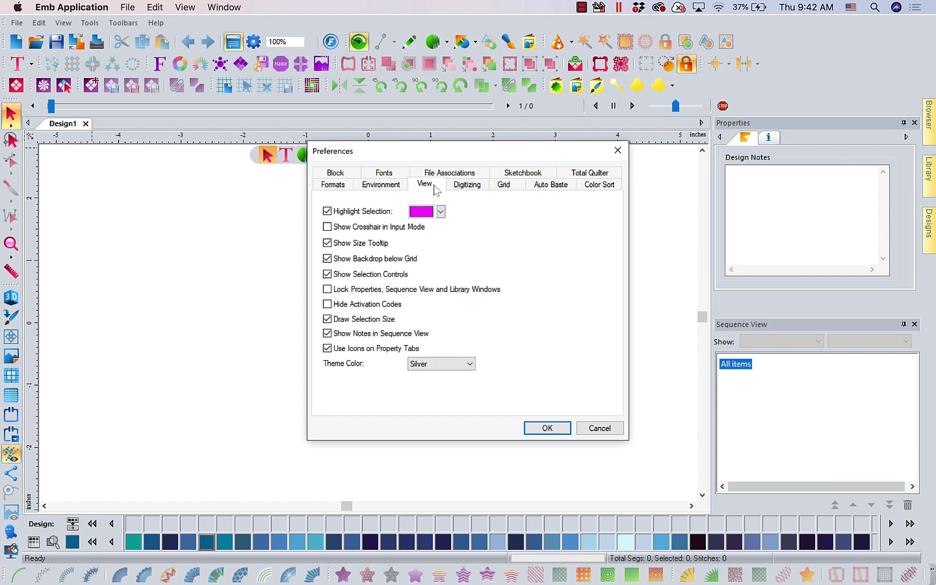
{"action": "left_click", "coordinate": [327, 289]}
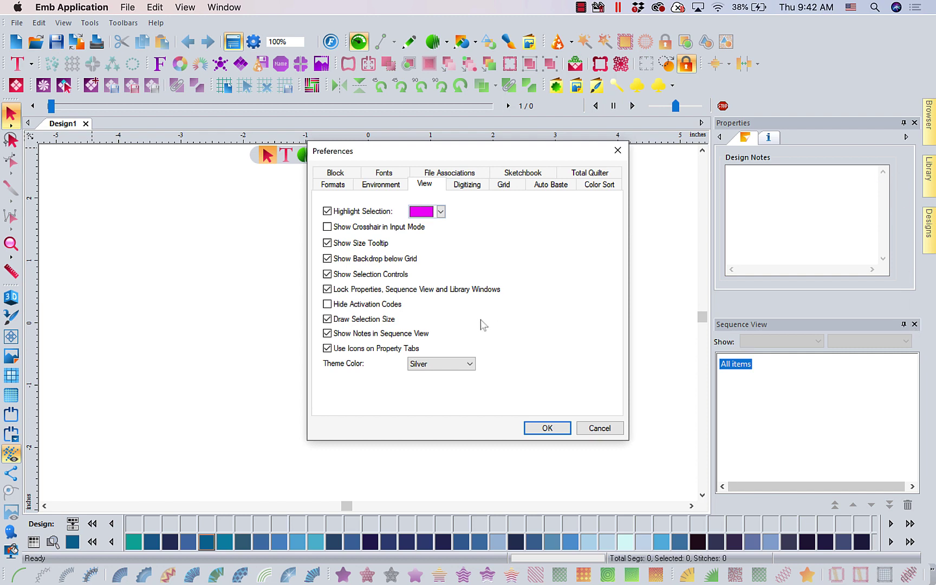
{"action": "left_click", "coordinate": [327, 290]}
{"action": "left_click", "coordinate": [327, 227]}
Check the Highlight Selection colour choices, leave the colour unchanged, and return to Formats.
{"action": "left_click", "coordinate": [440, 213]}
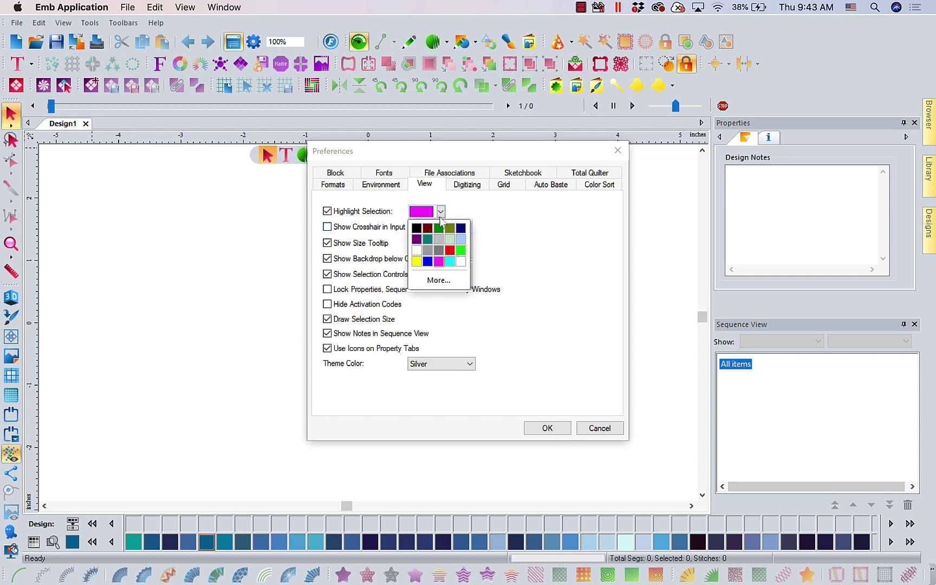
{"action": "left_click", "coordinate": [328, 193]}
{"action": "left_click", "coordinate": [345, 185]}
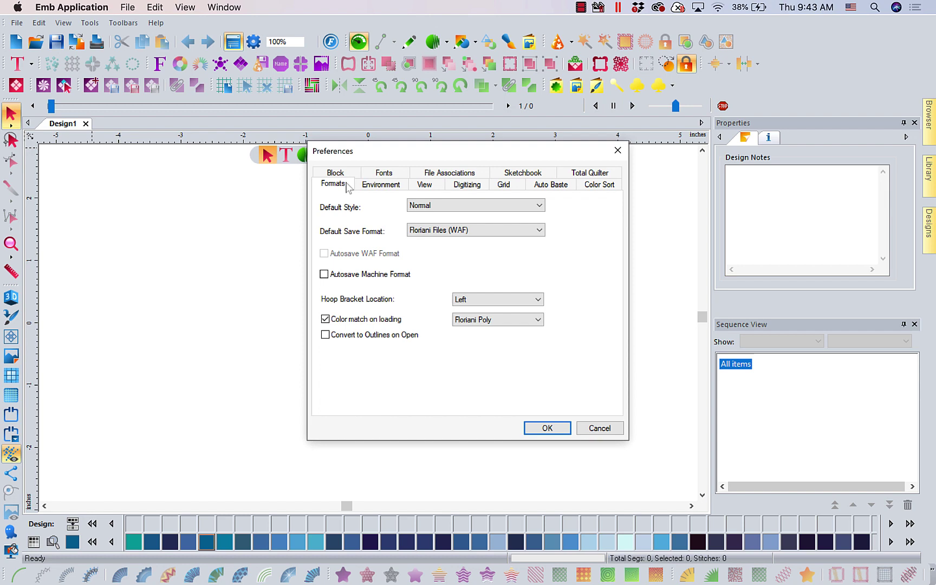
Keep Floriani Poly for Color match on loading and accept the preferences with OK.
{"action": "left_click", "coordinate": [538, 320]}
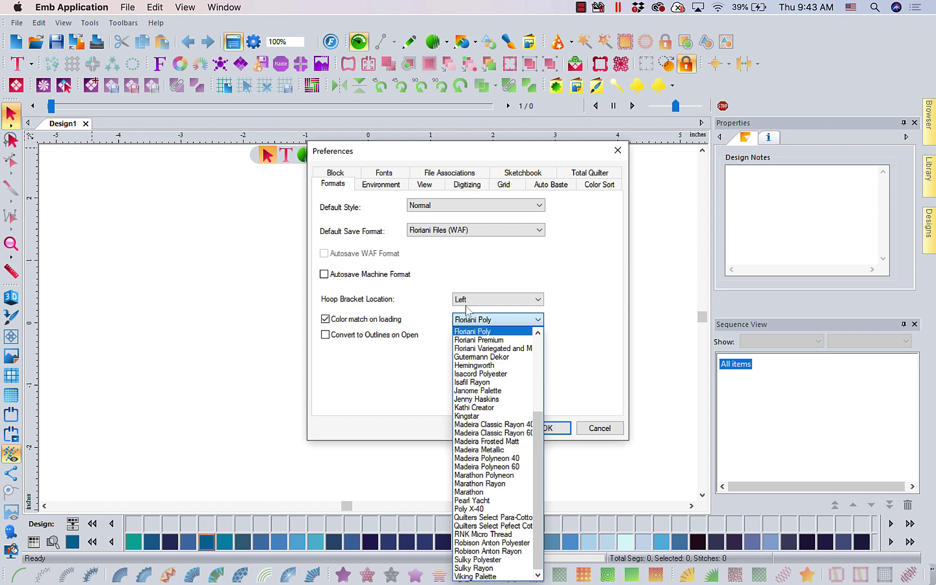
{"action": "left_click", "coordinate": [511, 296]}
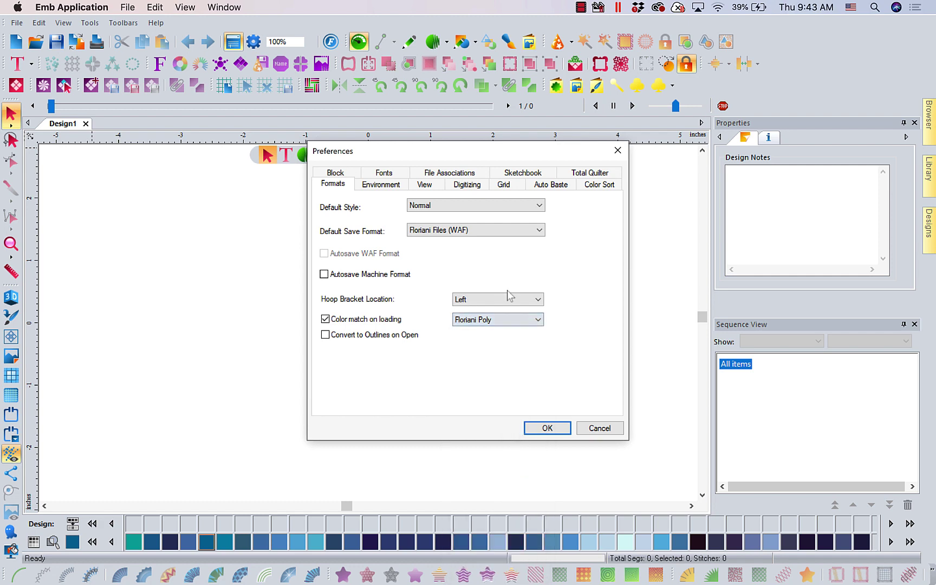
{"action": "left_click", "coordinate": [546, 429]}
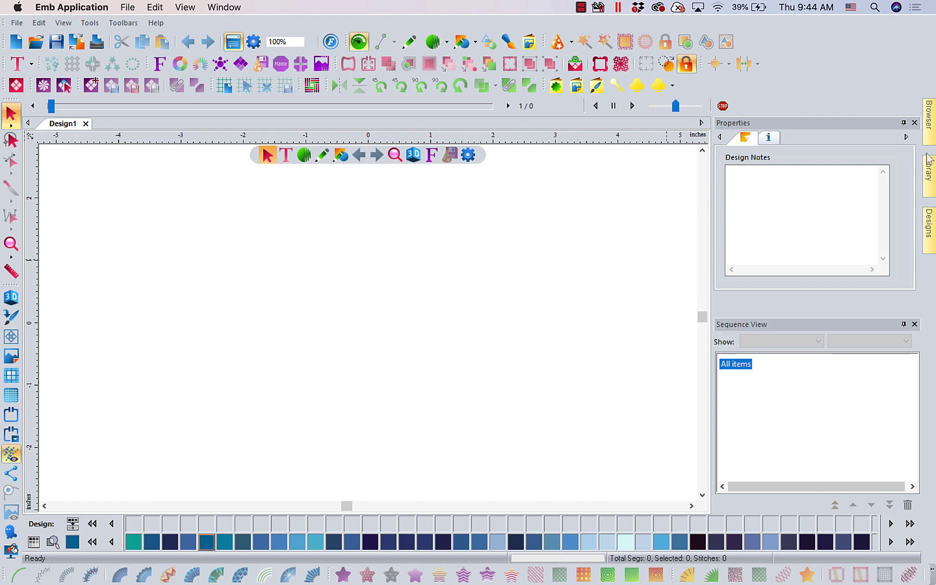
In the Library, go to Debbie Homer Designs > Rosemaling > PES and drag Rosemaling 11.pes onto the canvas.
{"action": "mouse_move", "coordinate": [928, 179]}
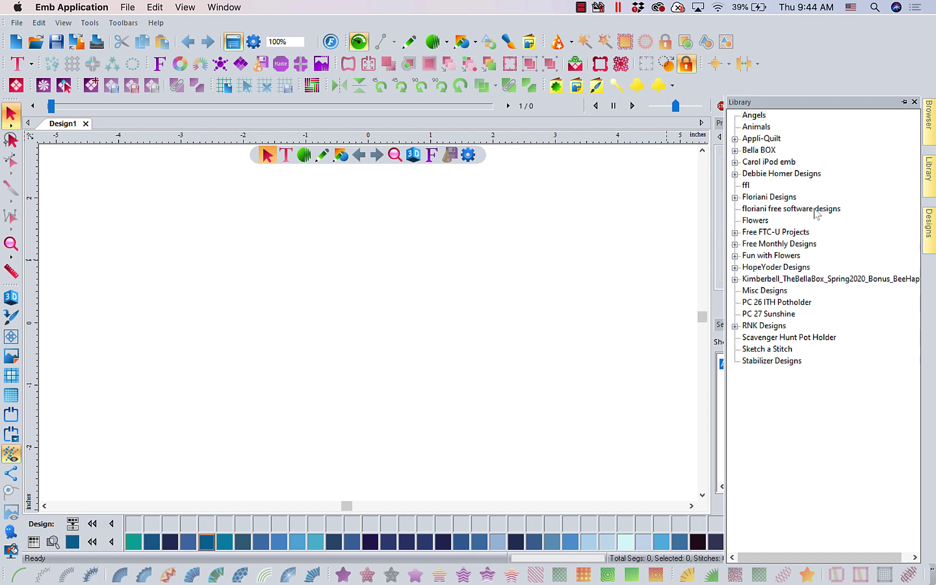
{"action": "left_click", "coordinate": [735, 197]}
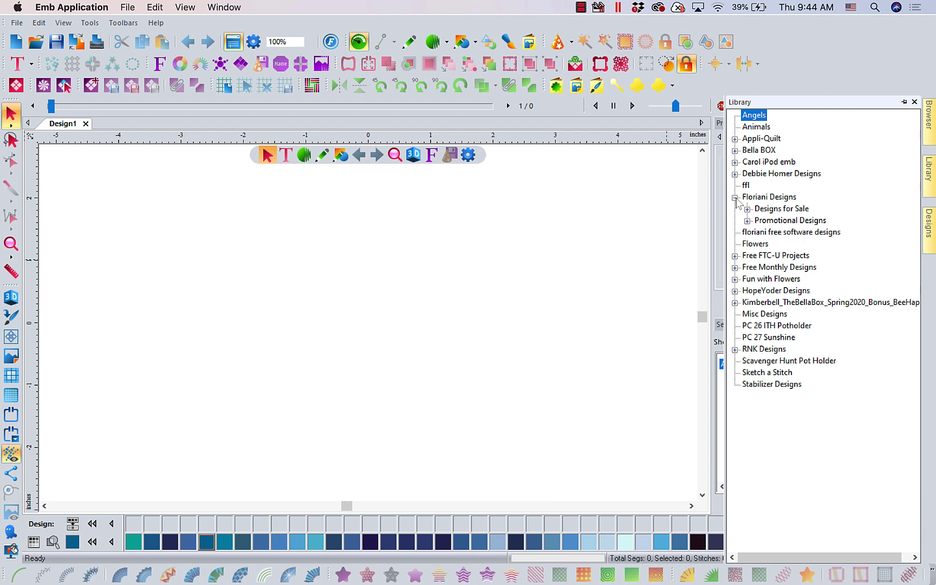
{"action": "left_click", "coordinate": [735, 173]}
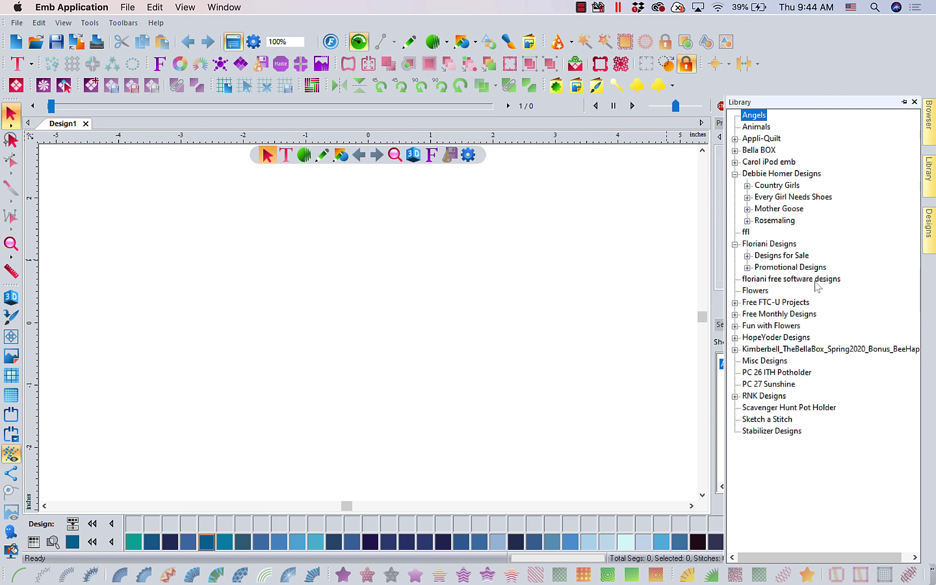
{"action": "left_click", "coordinate": [747, 221]}
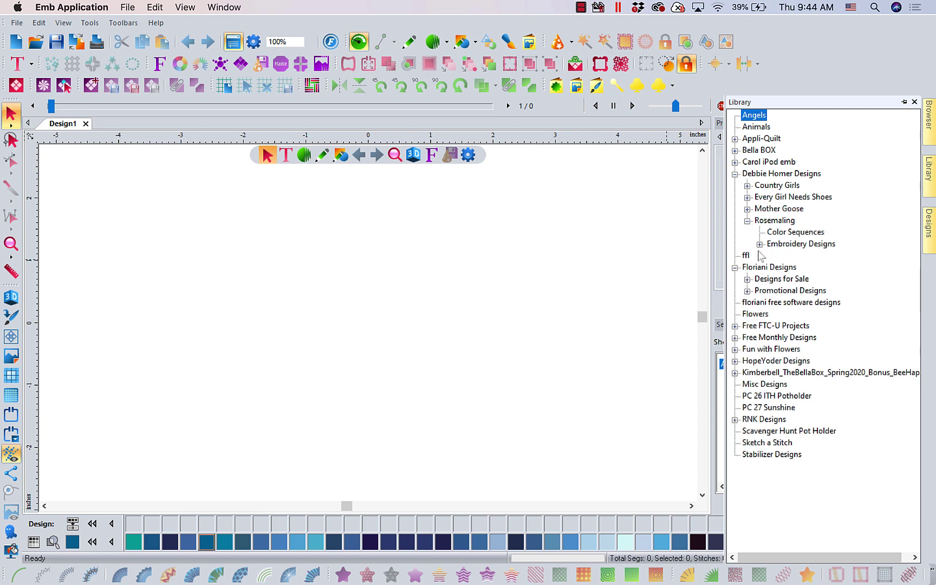
{"action": "left_click", "coordinate": [759, 245]}
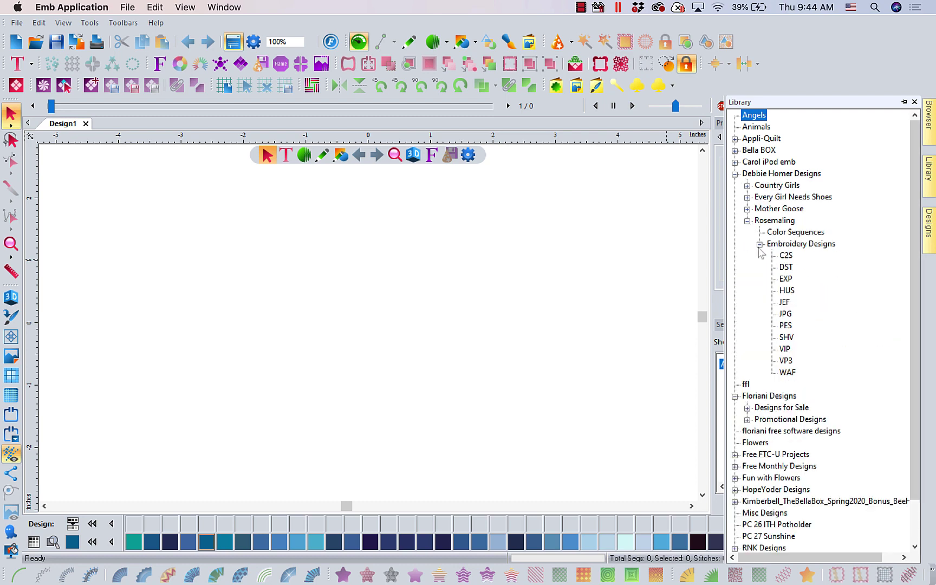
{"action": "left_click", "coordinate": [785, 326]}
{"action": "left_click", "coordinate": [927, 224]}
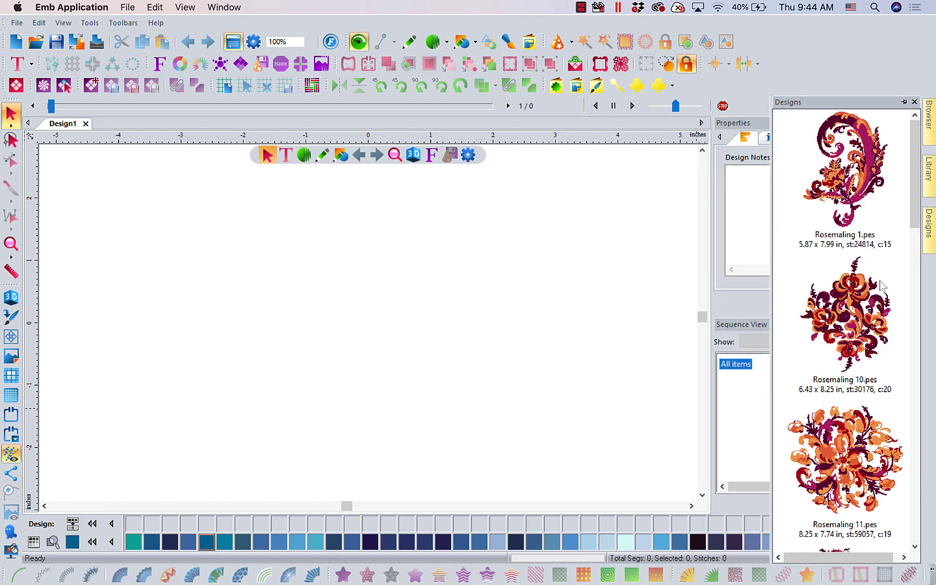
{"action": "left_click_drag", "start_coordinate": [846, 454], "coordinate": [490, 359]}
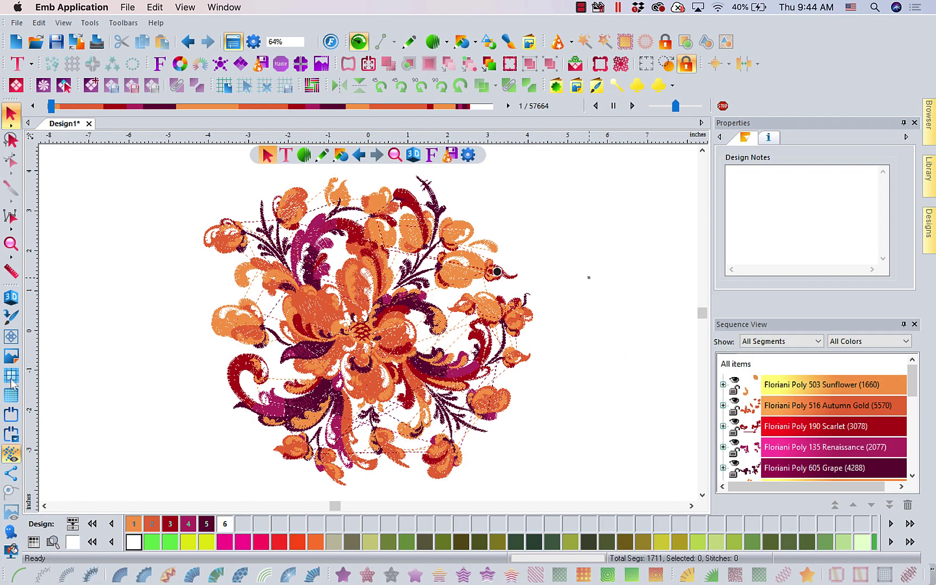
Switch to 3D stitch view and close the Properties panel so Sequence View expands.
{"action": "left_click", "coordinate": [11, 297]}
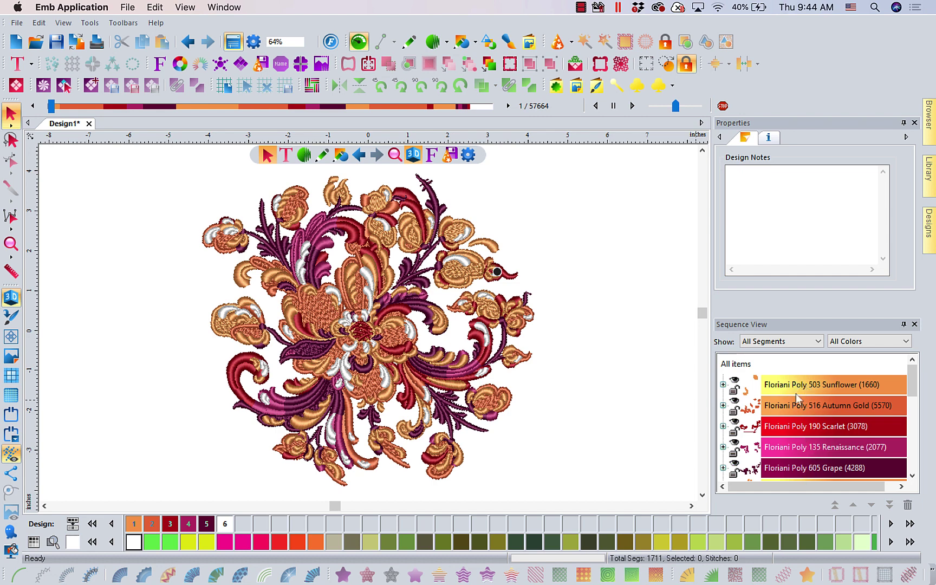
{"action": "left_click_drag", "start_coordinate": [914, 388], "coordinate": [908, 484]}
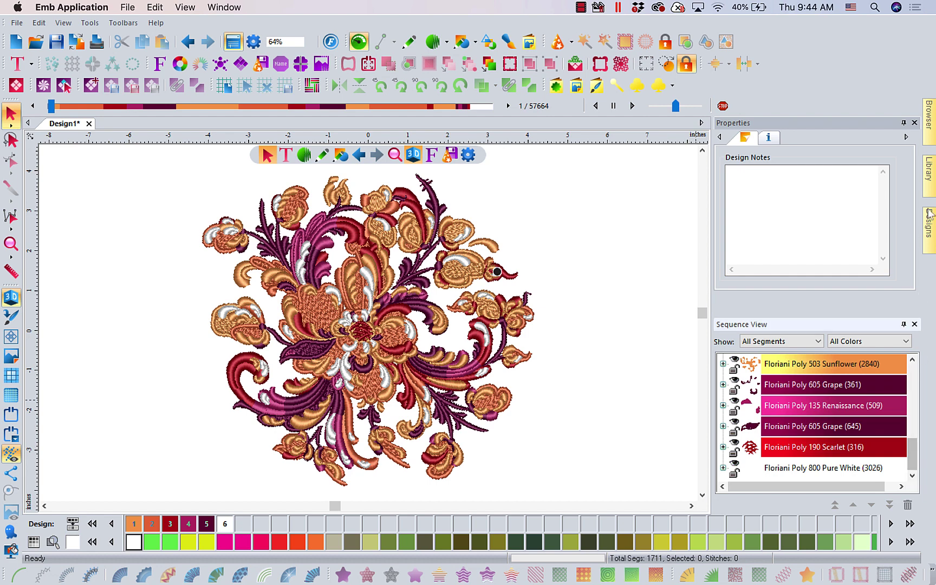
{"action": "left_click", "coordinate": [914, 123]}
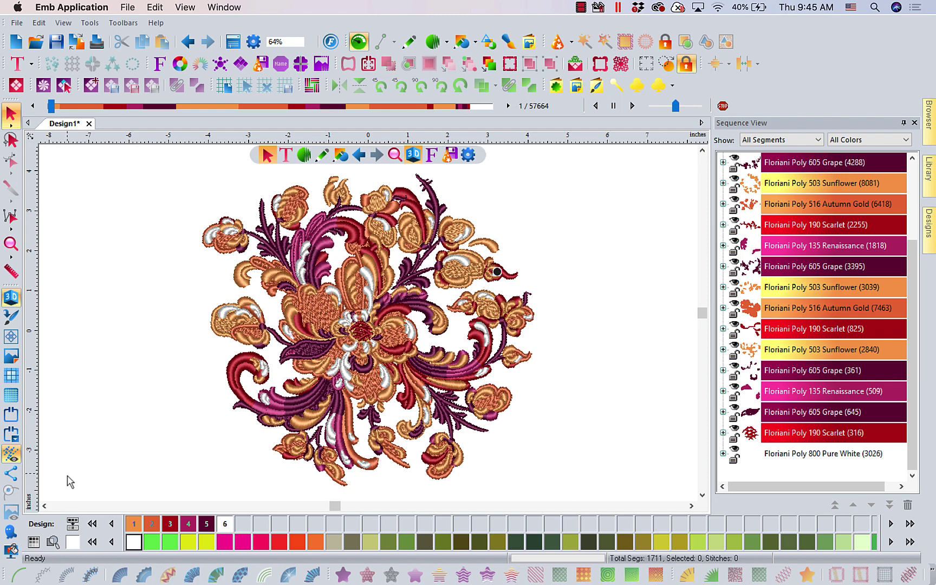
Use Match Palette to recolour the design in Isacord Polyester, then in Embellish Matte Thread.
{"action": "left_click", "coordinate": [73, 528]}
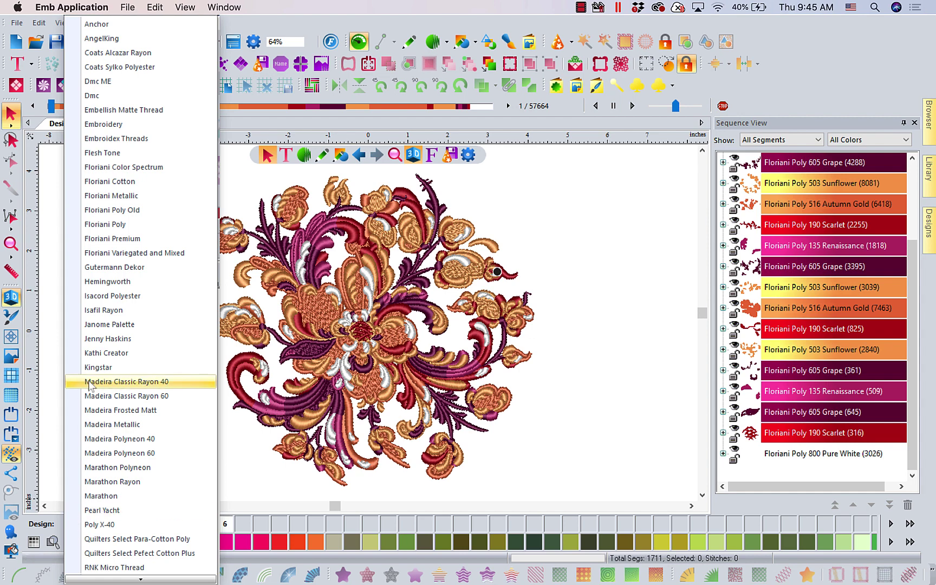
{"action": "left_click", "coordinate": [85, 295]}
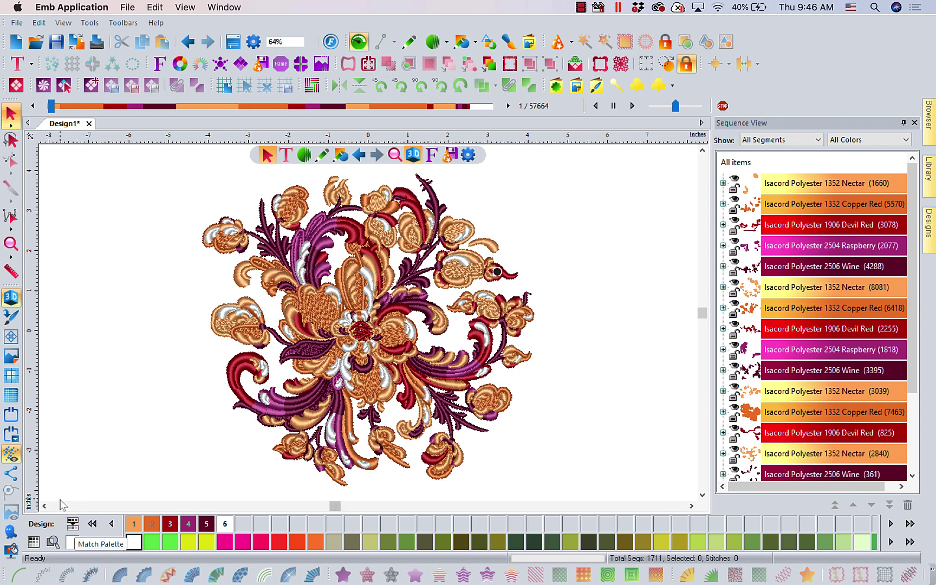
{"action": "left_click", "coordinate": [73, 524]}
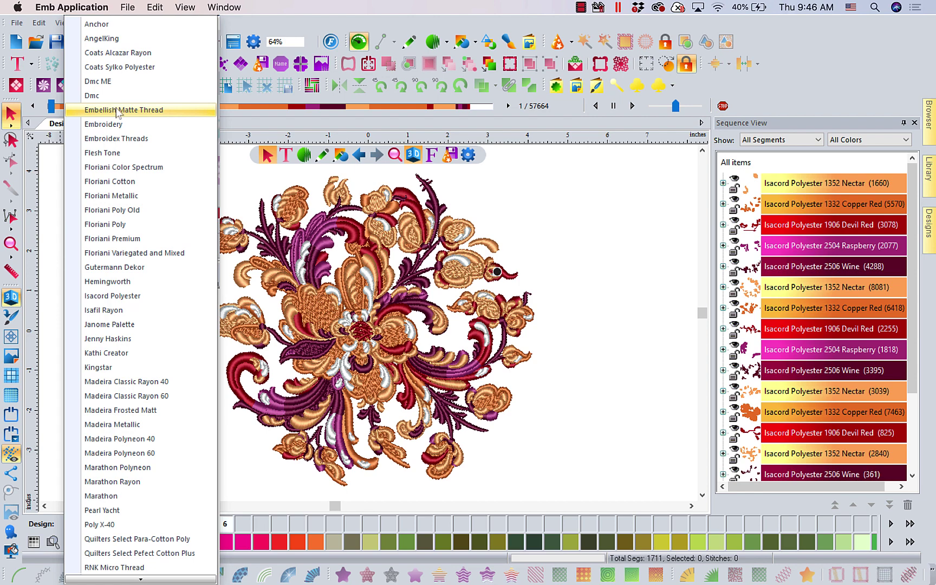
{"action": "left_click", "coordinate": [118, 111]}
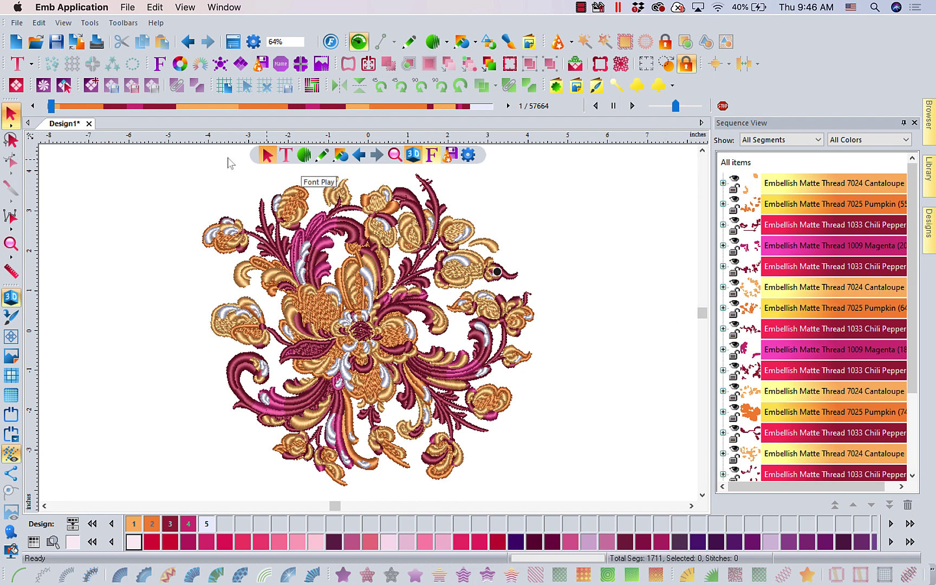
Start new Design2 and show the Free Monthly Designs > AUGUST > August2020 thumbnails in the Library.
{"action": "left_click", "coordinate": [16, 42]}
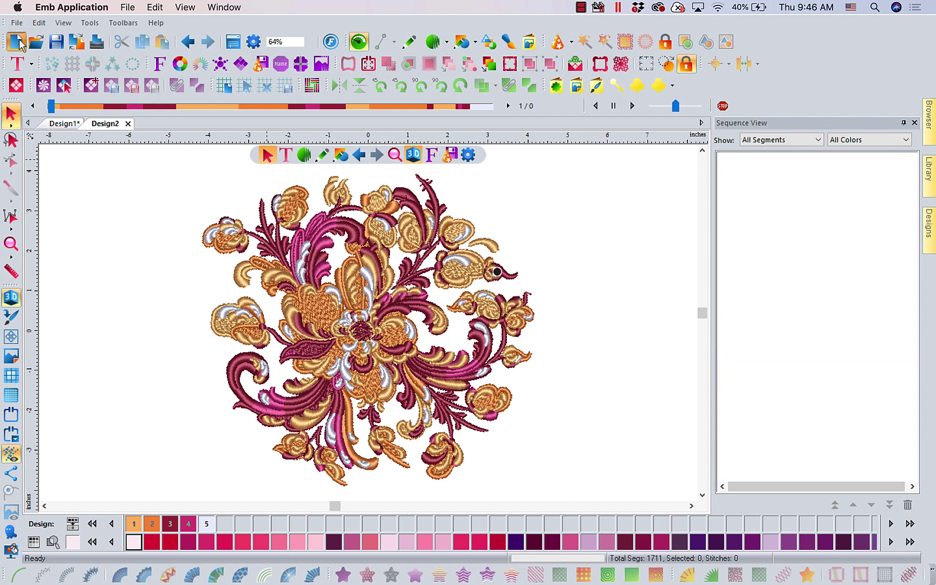
{"action": "mouse_move", "coordinate": [928, 179]}
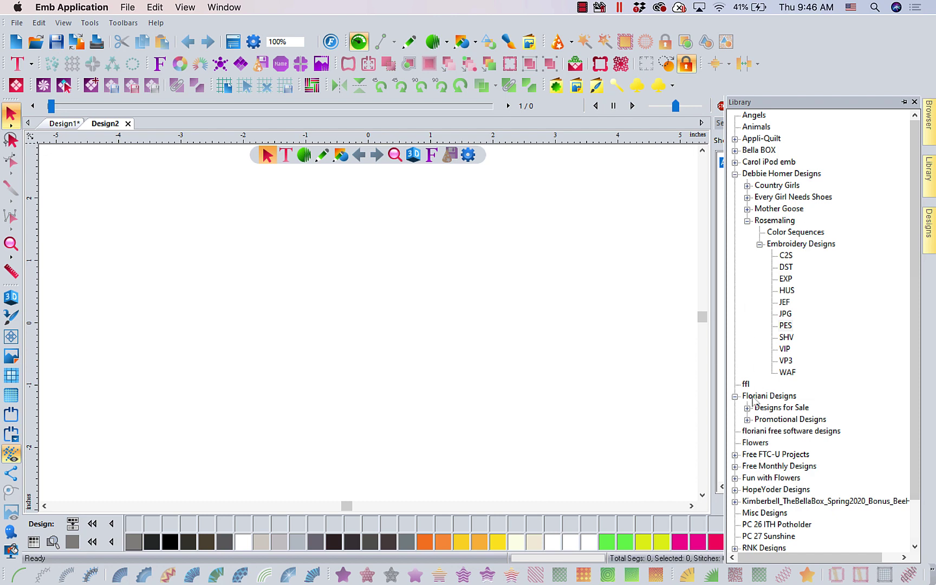
{"action": "left_click", "coordinate": [735, 467]}
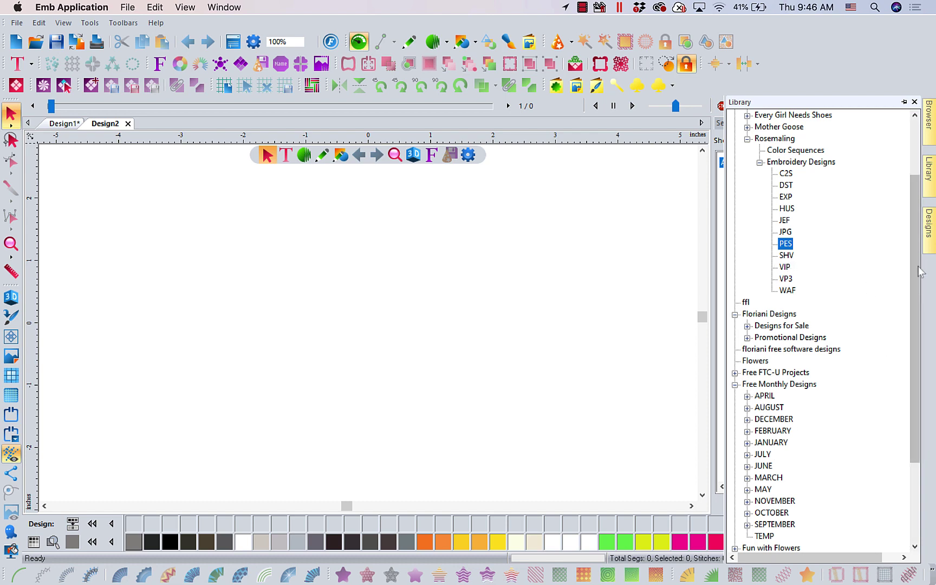
{"action": "left_click_drag", "start_coordinate": [919, 271], "coordinate": [917, 314]}
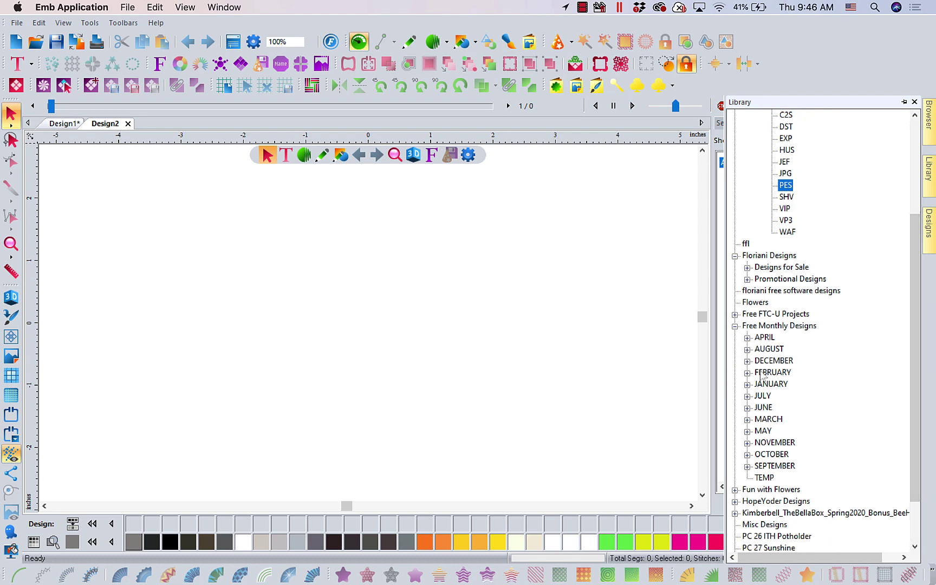
{"action": "left_click", "coordinate": [746, 349]}
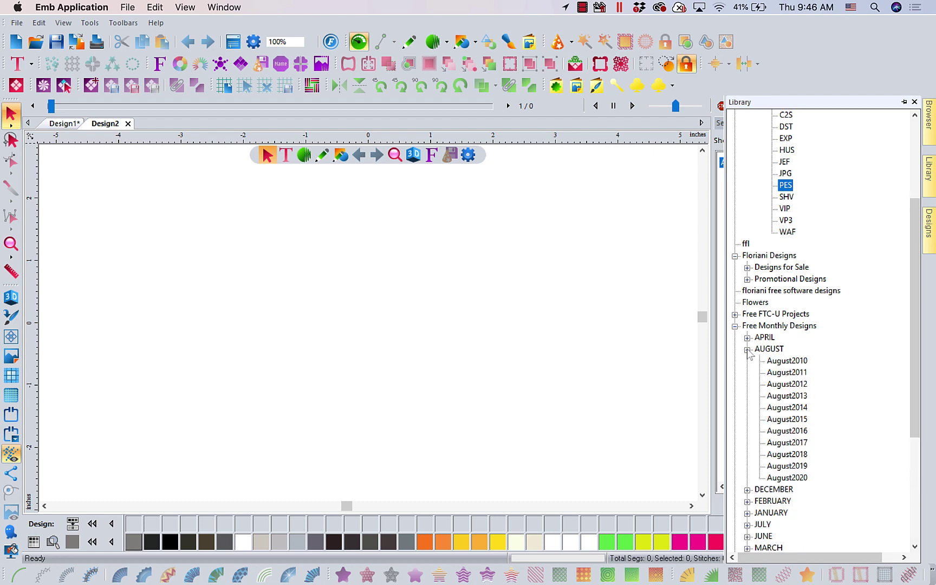
{"action": "left_click", "coordinate": [803, 477]}
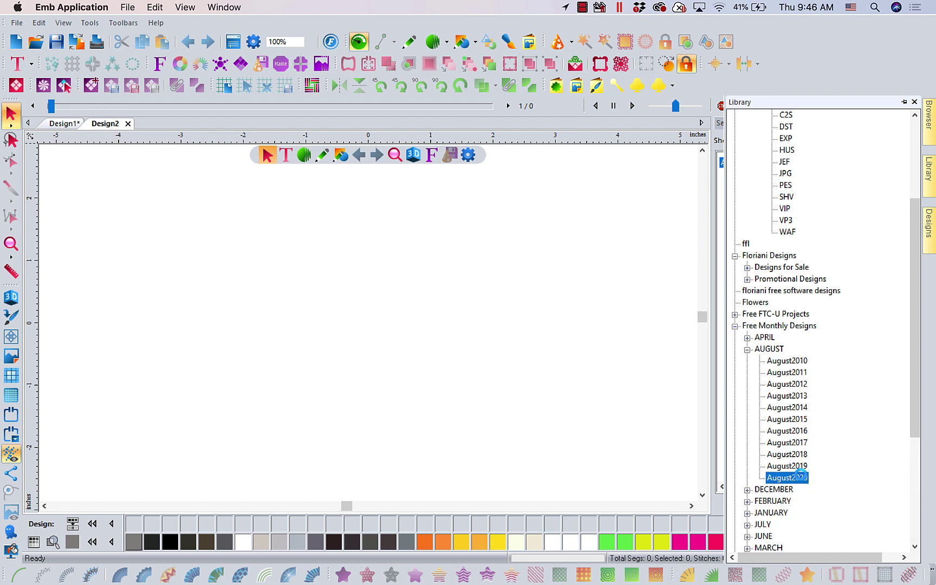
{"action": "left_click", "coordinate": [928, 246]}
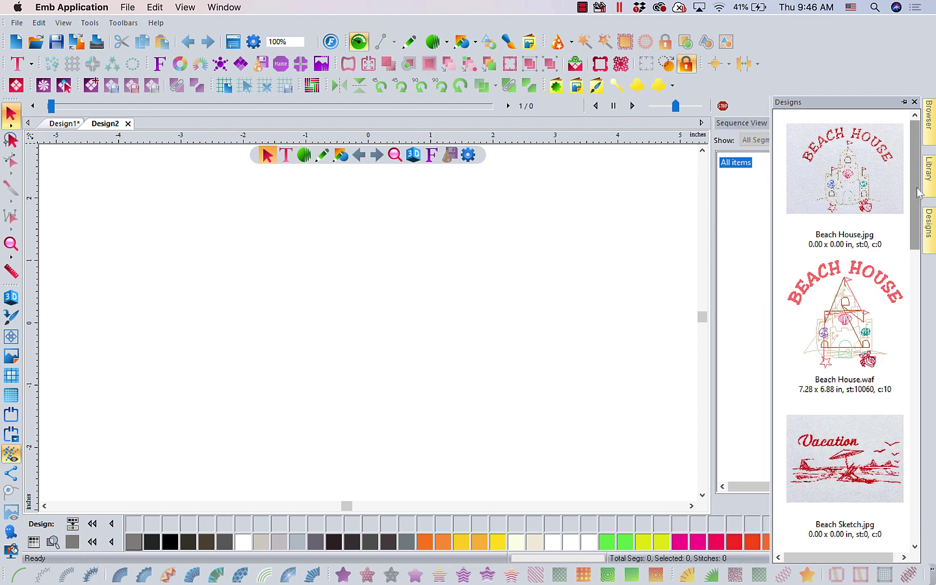
Try dragging Summer Drink Gnome.waf to the canvas, reopening the Designs panel and scrolling its list.
{"action": "left_click_drag", "start_coordinate": [919, 192], "coordinate": [923, 401]}
{"action": "left_click", "coordinate": [928, 244]}
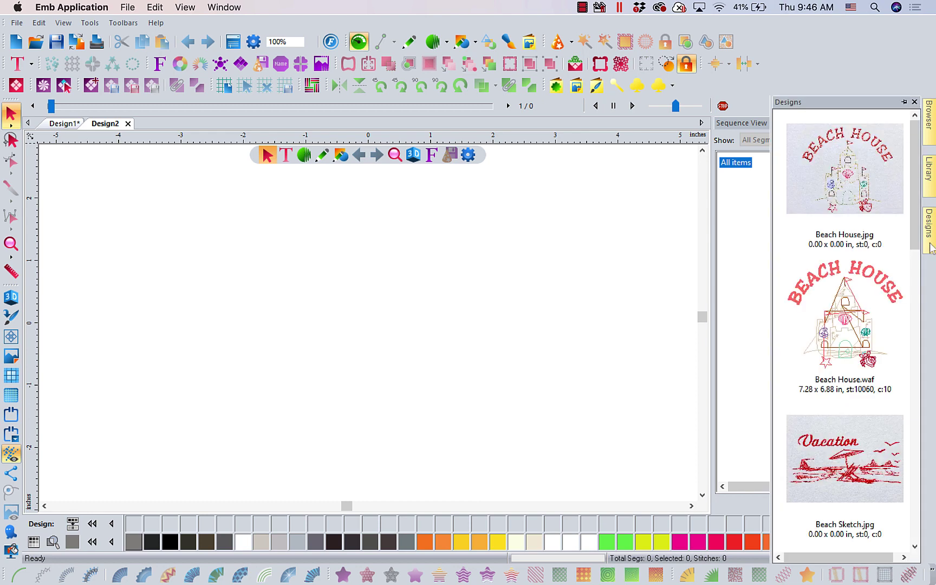
{"action": "left_click_drag", "start_coordinate": [916, 238], "coordinate": [922, 398]}
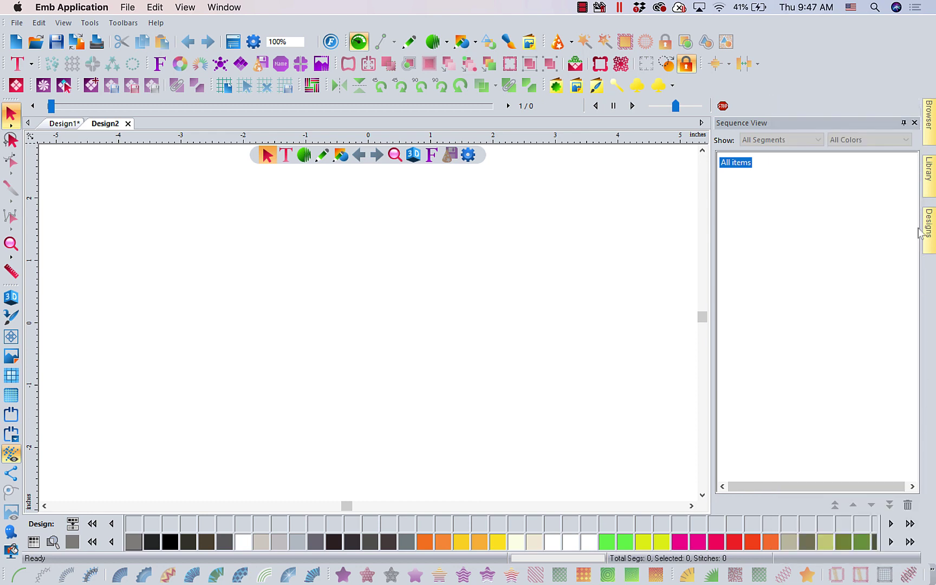
{"action": "left_click", "coordinate": [927, 223]}
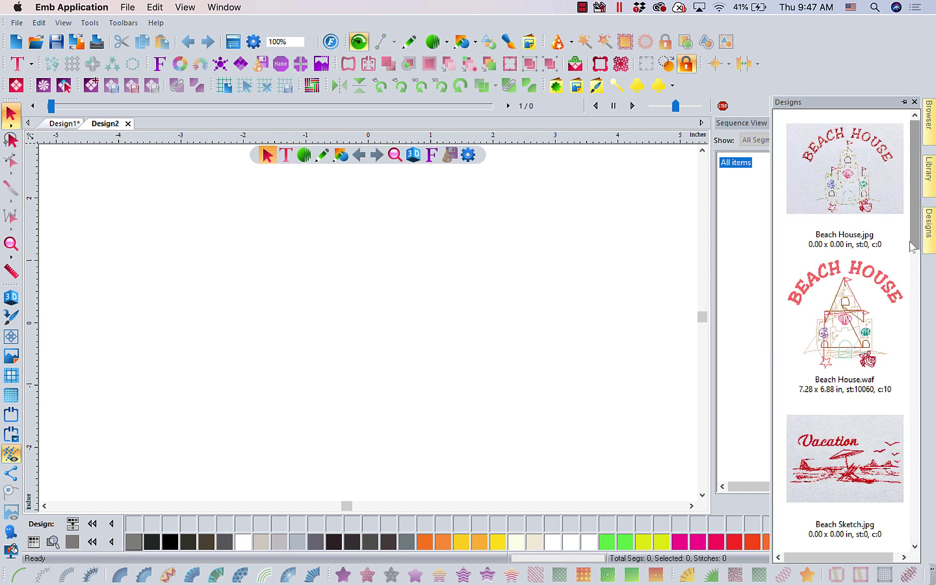
{"action": "scroll", "coordinate": [877, 325], "scroll_direction": "down", "scroll_amount": 10}
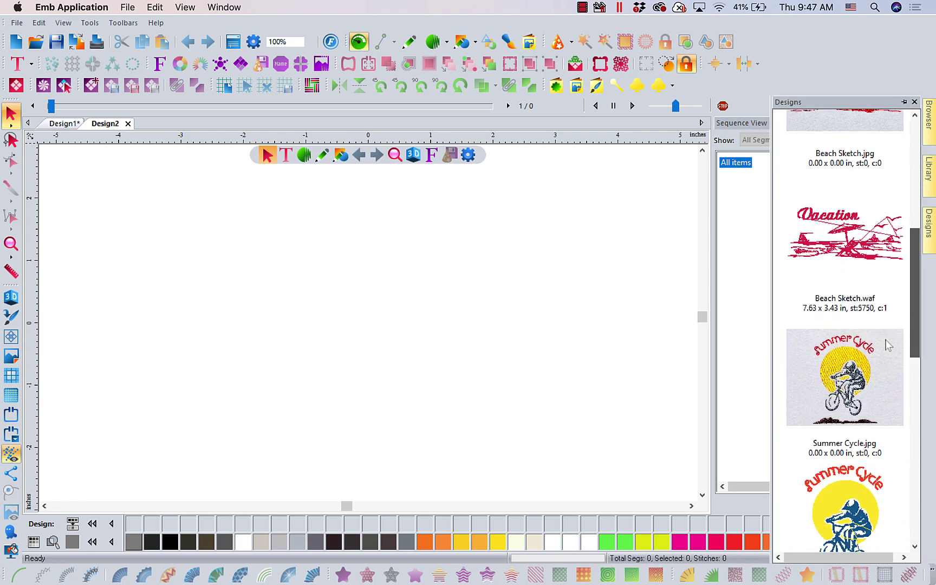
{"action": "scroll", "coordinate": [891, 380], "scroll_direction": "down", "scroll_amount": 10}
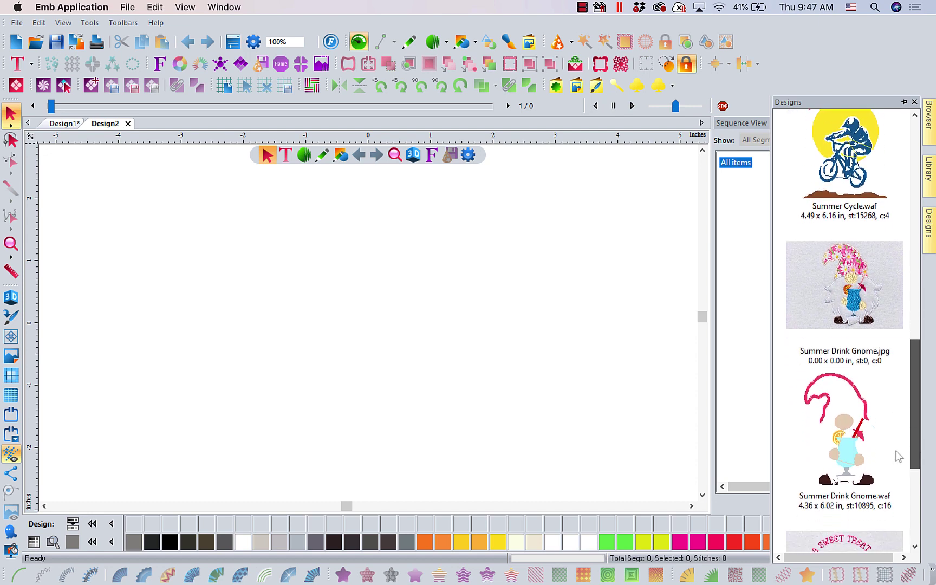
{"action": "scroll", "coordinate": [897, 465], "scroll_direction": "down", "scroll_amount": 4}
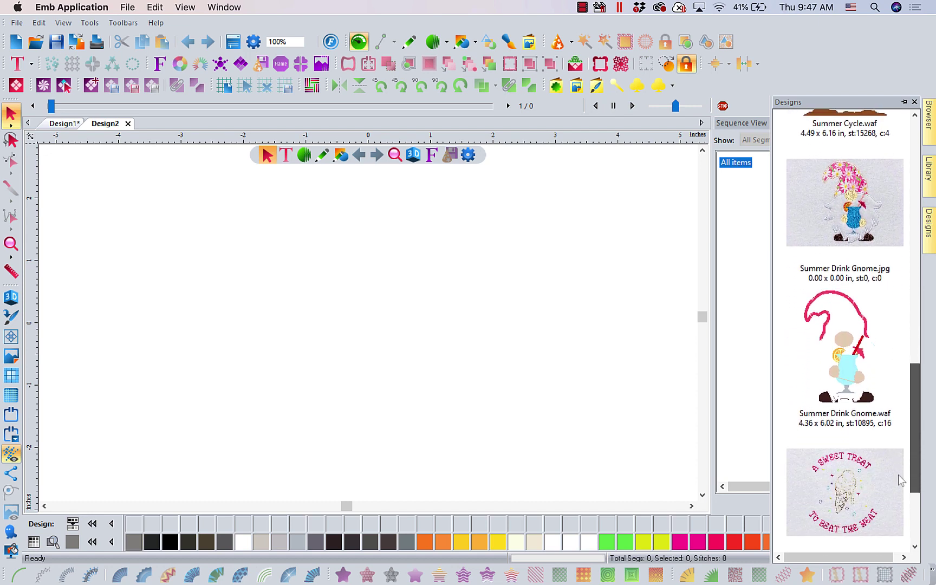
Place Summer Drink Gnome on Design2, set a light grey colour background, and turn on 3D view.
{"action": "left_click_drag", "start_coordinate": [860, 391], "coordinate": [602, 389]}
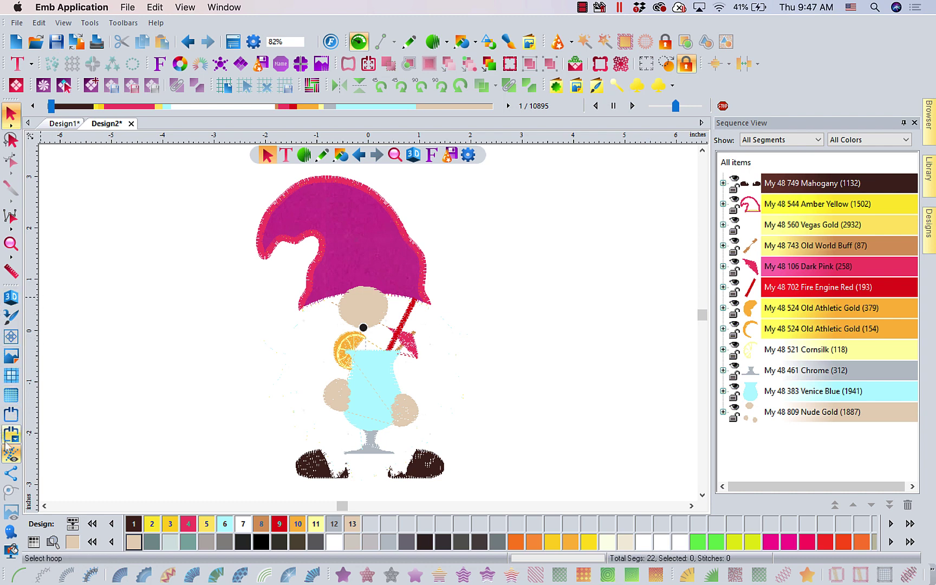
{"action": "left_click", "coordinate": [13, 554]}
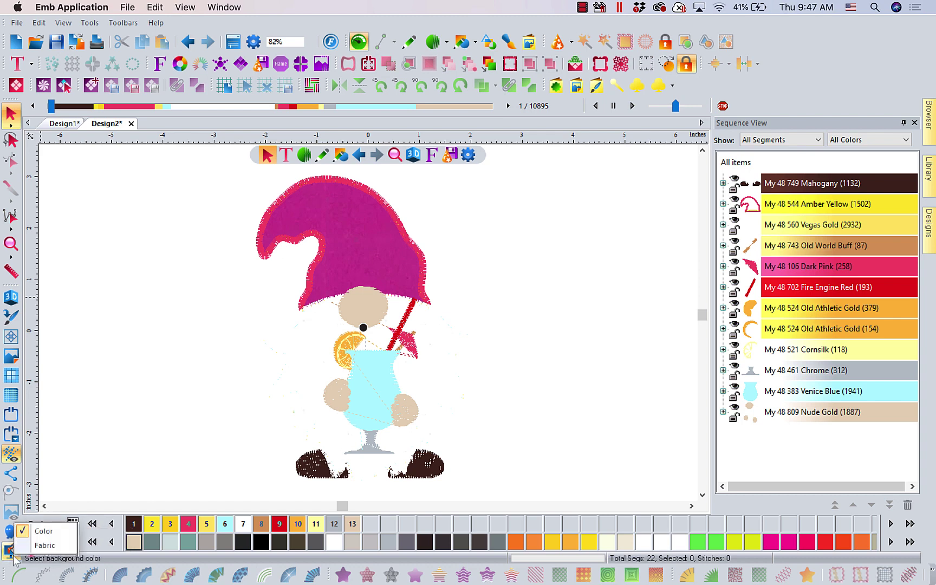
{"action": "left_click", "coordinate": [45, 531]}
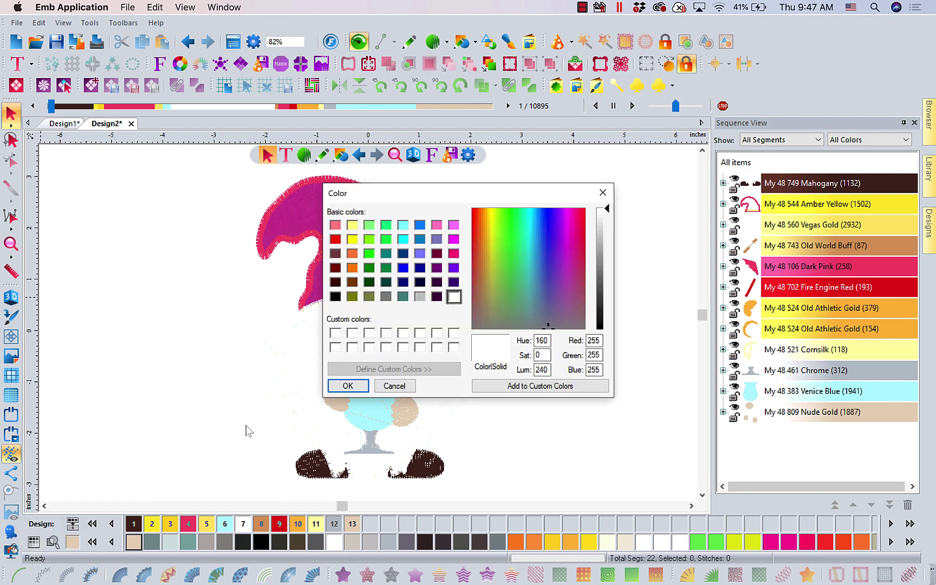
{"action": "left_click", "coordinate": [422, 299]}
{"action": "left_click", "coordinate": [349, 385]}
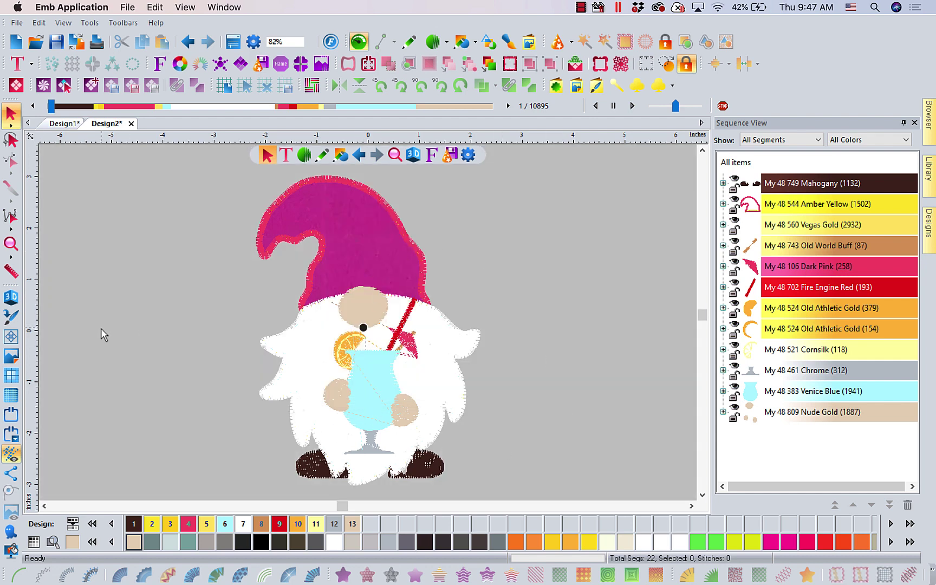
{"action": "left_click", "coordinate": [11, 296]}
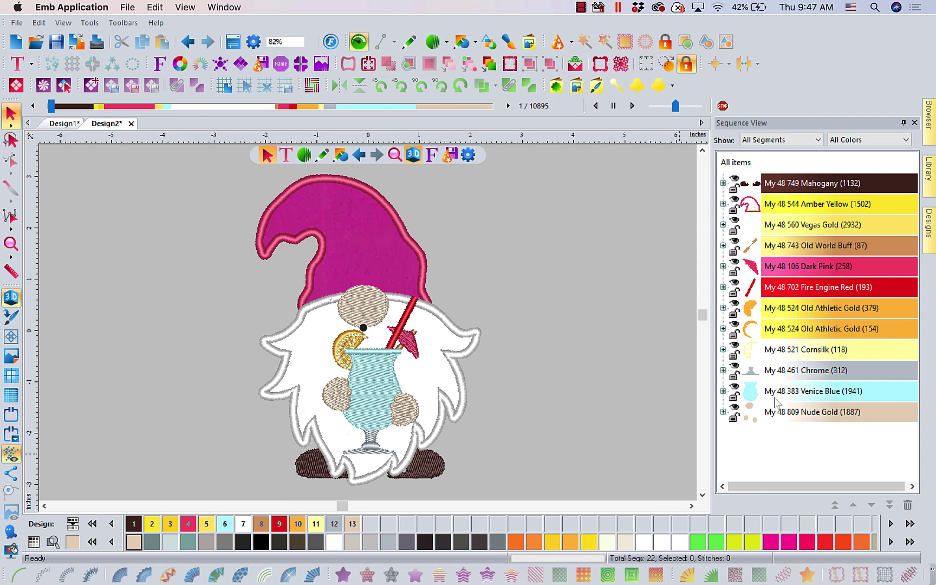
Select the Venice Blue glass block and test dragging it, Move First and Move Last.
{"action": "left_click", "coordinate": [807, 392]}
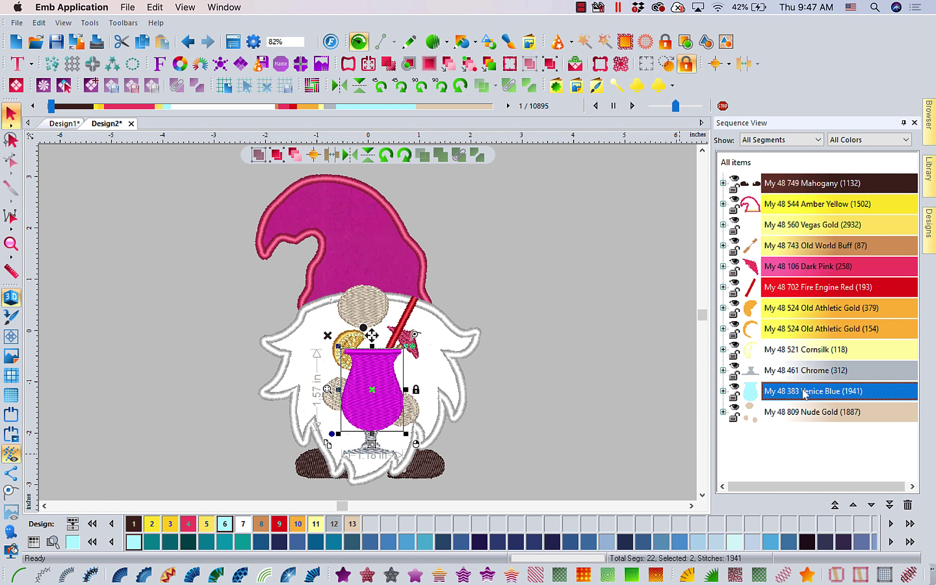
{"action": "left_click_drag", "start_coordinate": [803, 394], "coordinate": [751, 393]}
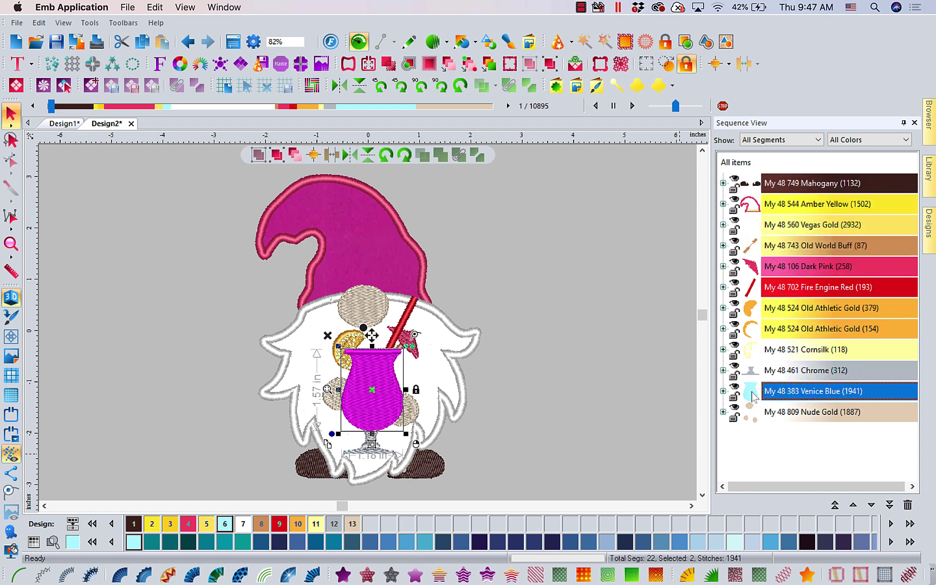
{"action": "left_click", "coordinate": [835, 505]}
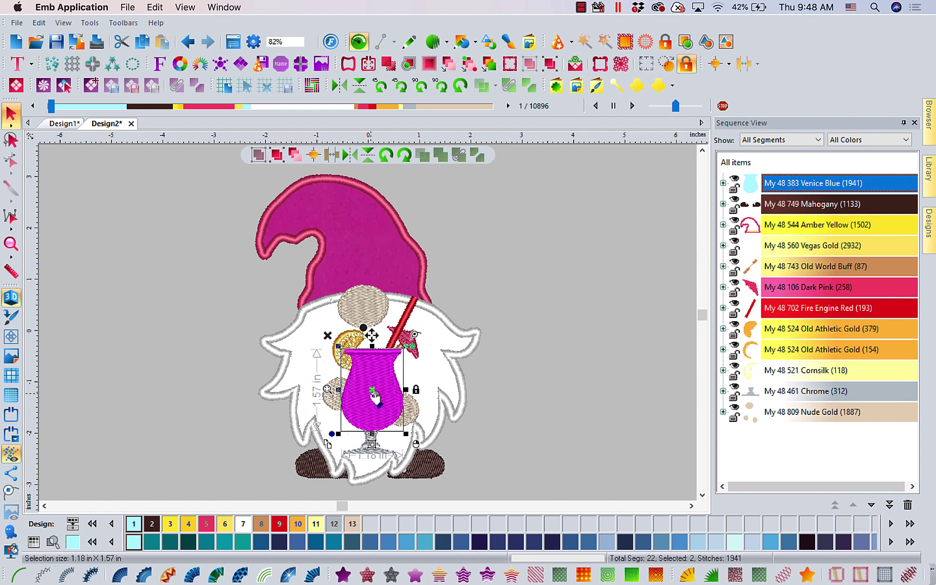
{"action": "left_click", "coordinate": [888, 505]}
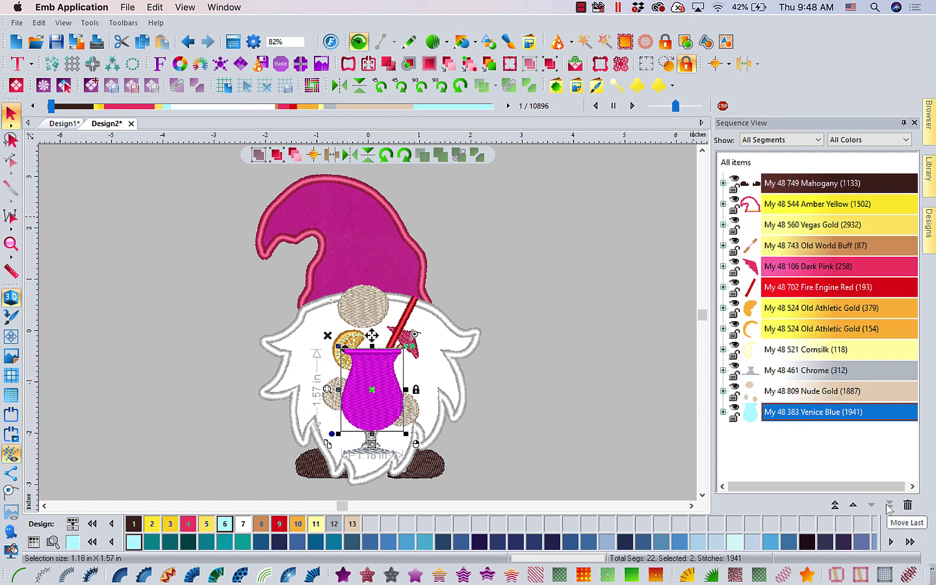
{"action": "left_click", "coordinate": [781, 470]}
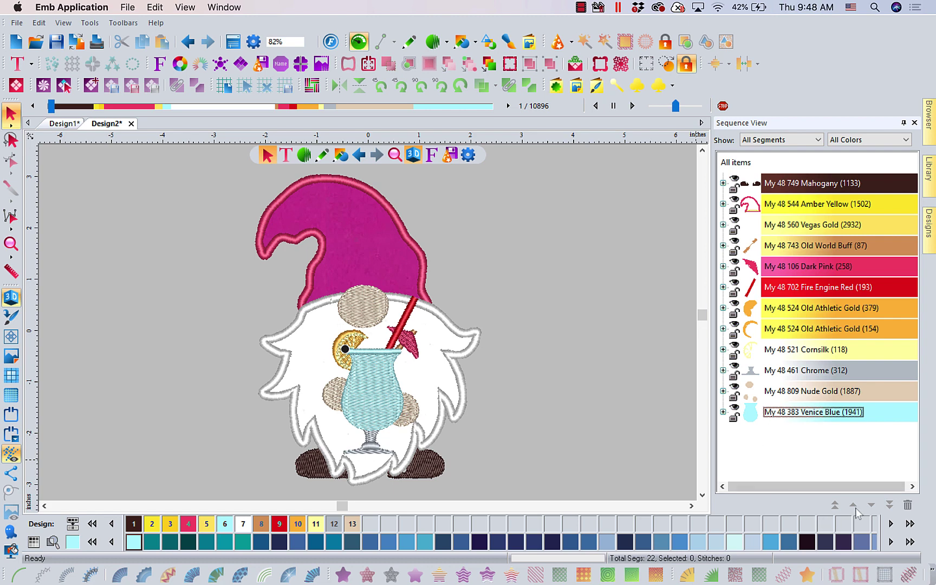
Move Venice Blue to the start, then down step by step until it sits between Cornsilk and Chrome.
{"action": "left_click", "coordinate": [776, 412]}
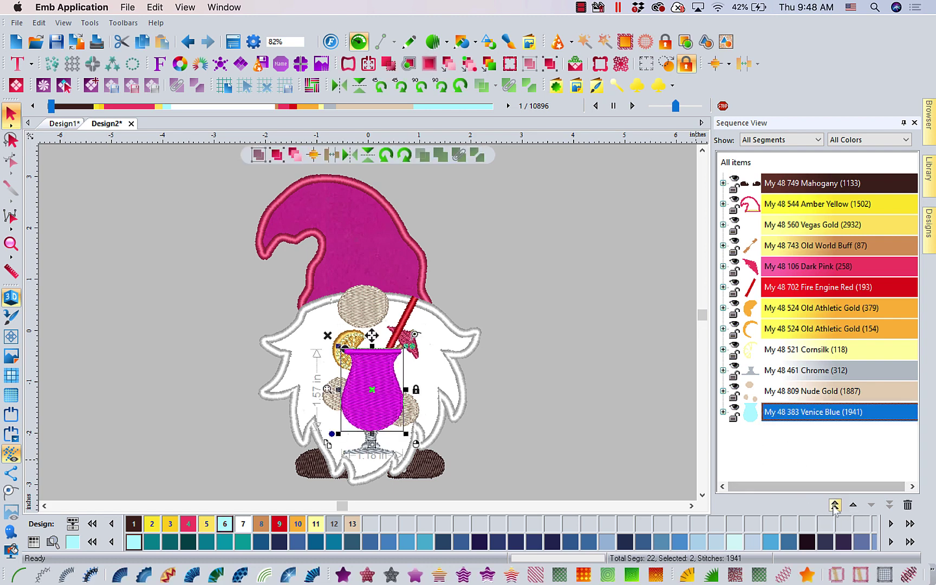
{"action": "left_click", "coordinate": [835, 505]}
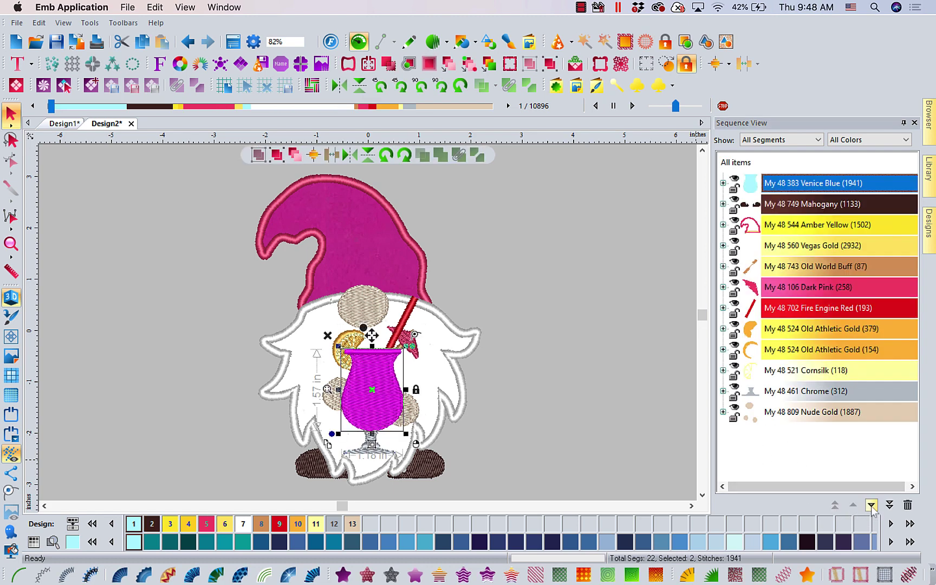
{"action": "left_click", "coordinate": [871, 506]}
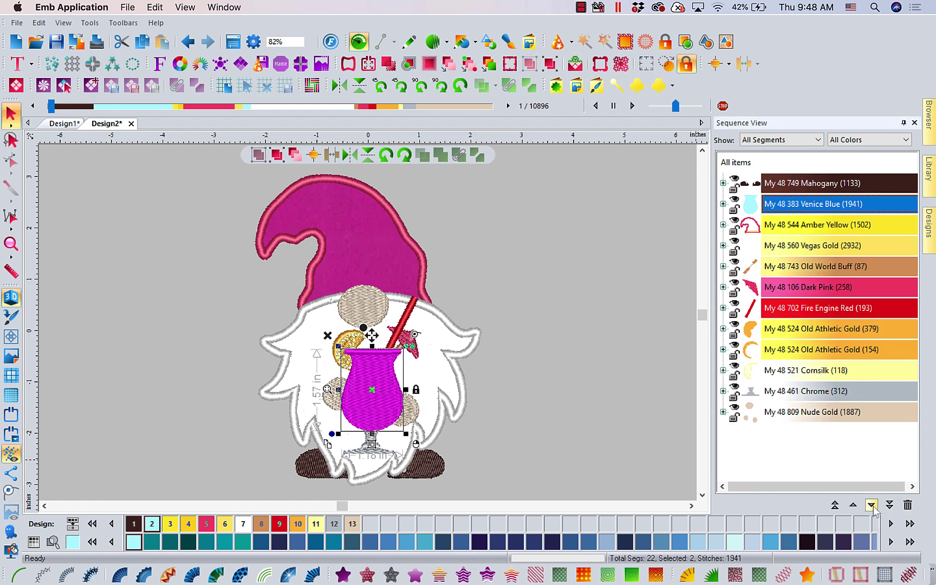
{"action": "left_click", "coordinate": [871, 505]}
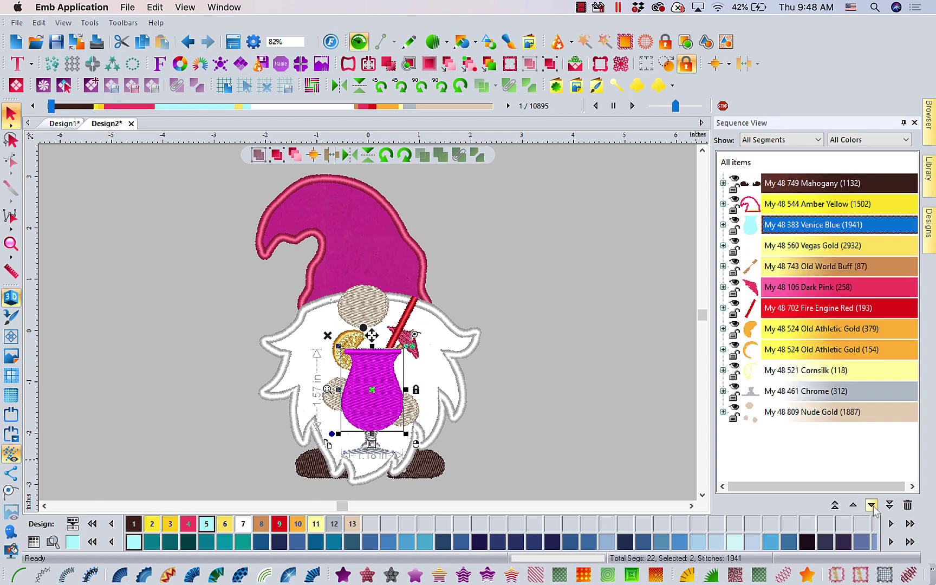
{"action": "left_click", "coordinate": [871, 505]}
{"action": "left_click", "coordinate": [872, 505]}
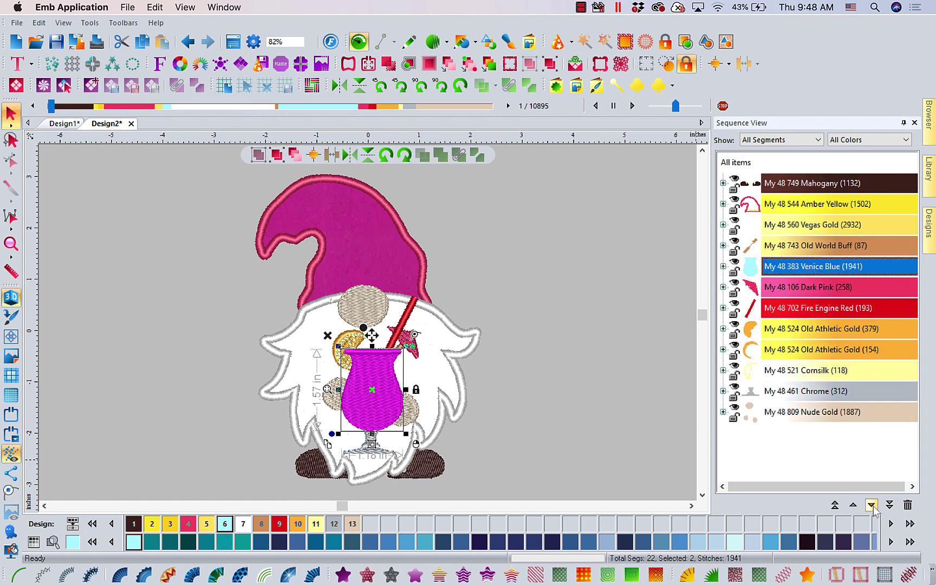
{"action": "left_click", "coordinate": [871, 505]}
{"action": "left_click", "coordinate": [871, 505]}
{"action": "left_click", "coordinate": [871, 505]}
{"action": "left_click", "coordinate": [871, 505]}
{"action": "left_click", "coordinate": [872, 505]}
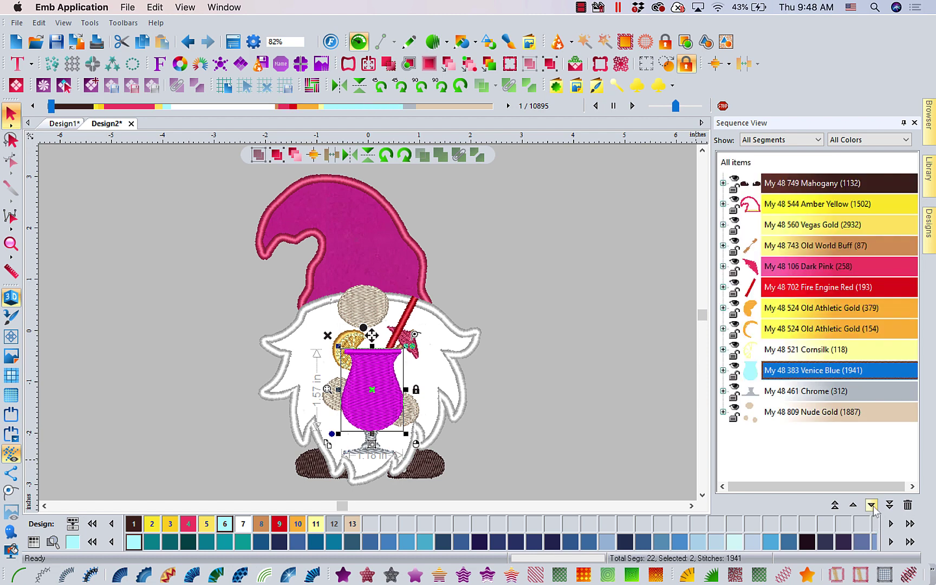
{"action": "left_click", "coordinate": [618, 455]}
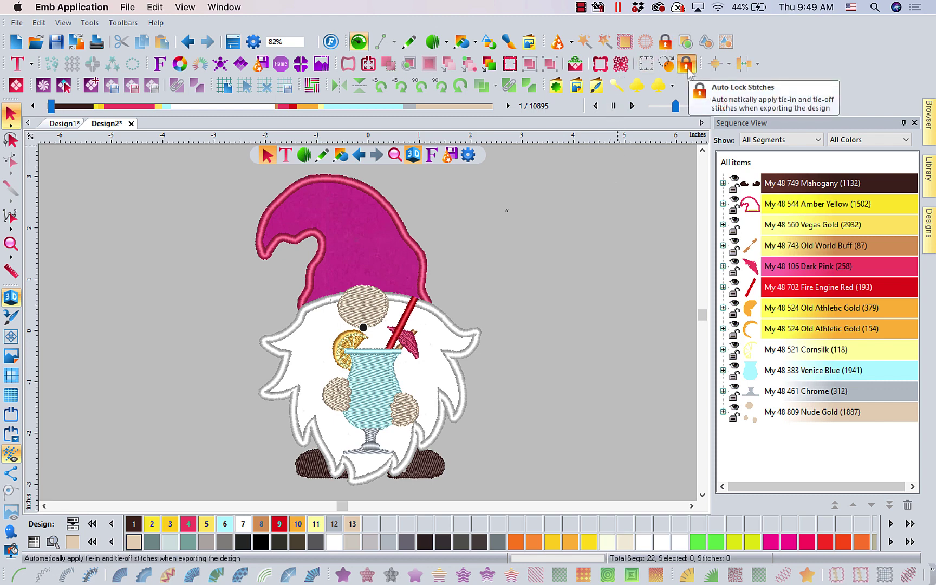
Enable Auto Lock Stitches, then select the whole gnome design and clear the selection.
{"action": "left_click", "coordinate": [665, 42]}
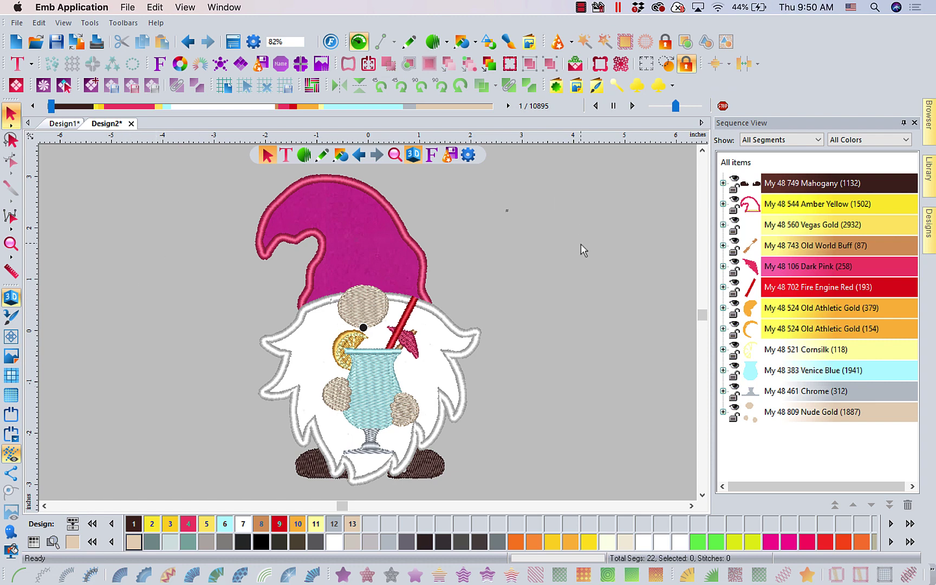
{"action": "left_click", "coordinate": [365, 311]}
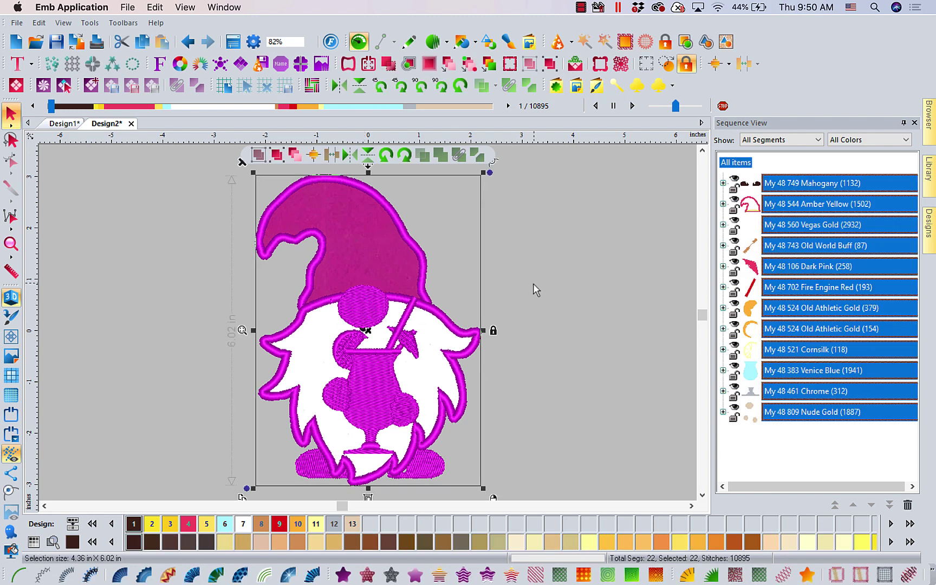
{"action": "left_click", "coordinate": [577, 289]}
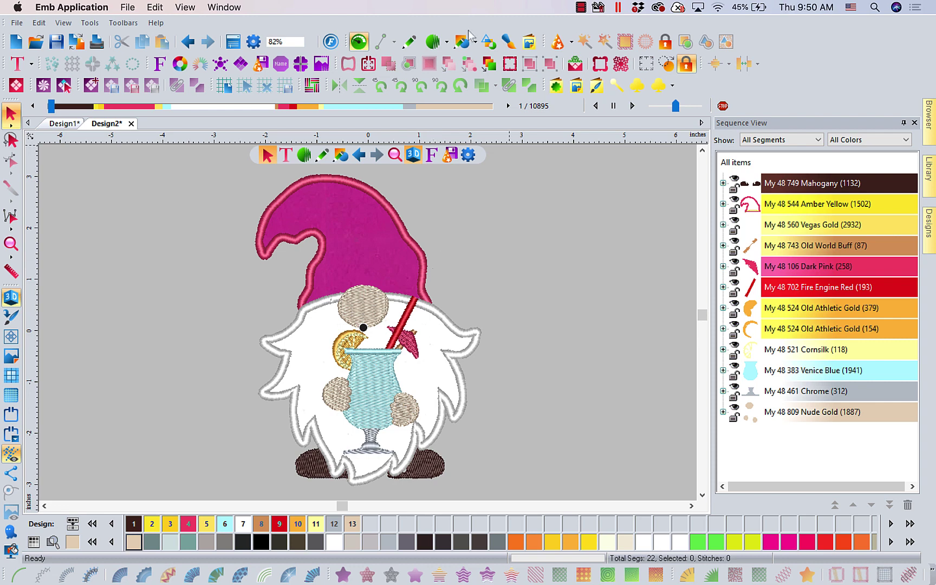
{"action": "left_click", "coordinate": [90, 22]}
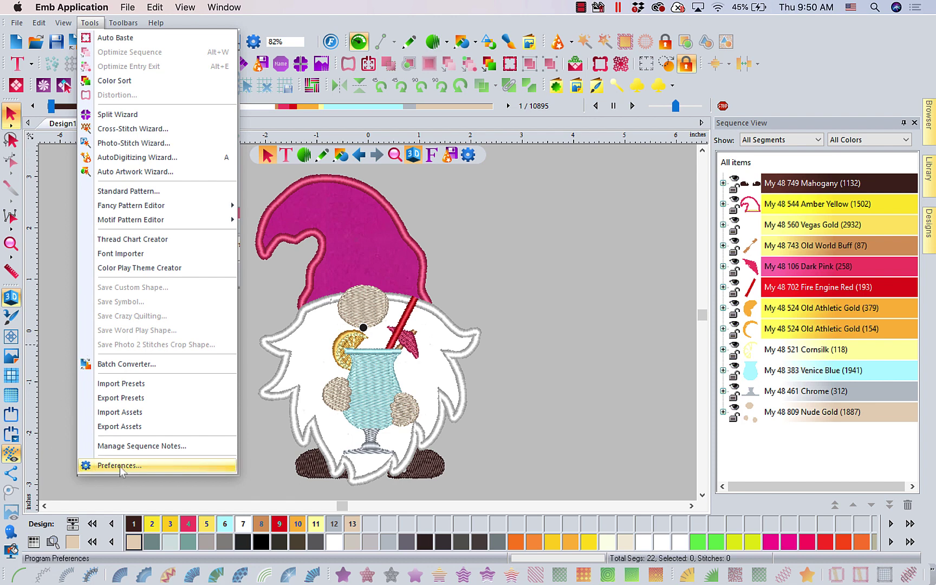
{"action": "left_click", "coordinate": [454, 324]}
{"action": "key", "text": "ctrl+a"}
{"action": "left_click", "coordinate": [549, 293]}
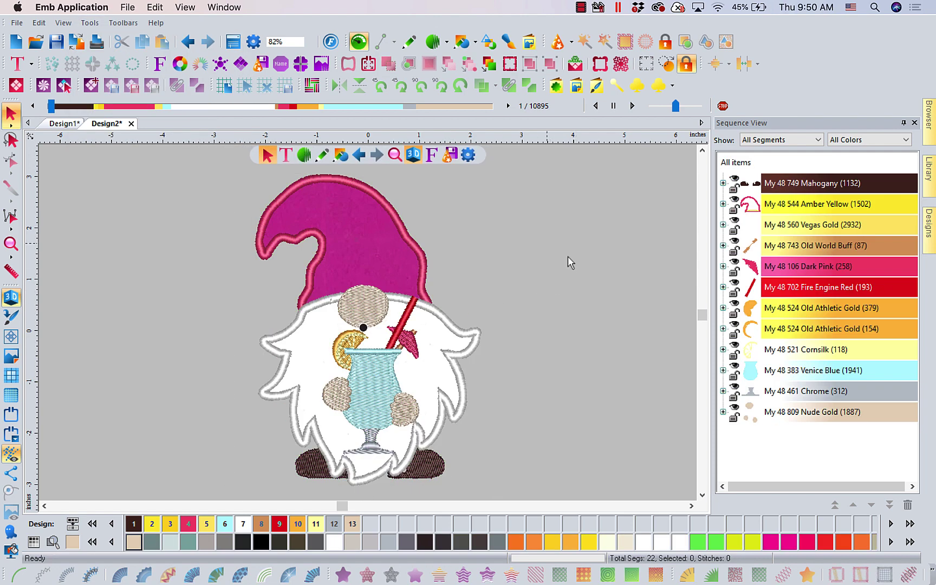